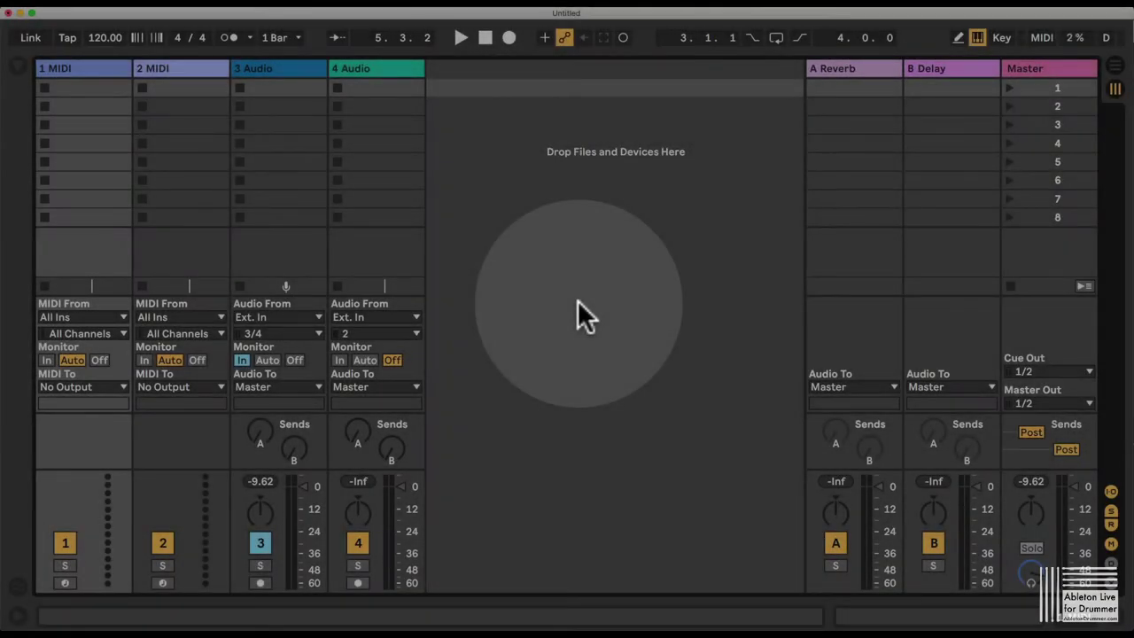
Install the Volca Drum Editor .alp pack from Finder, agreeing to convert the older pack
key(super+Tab)
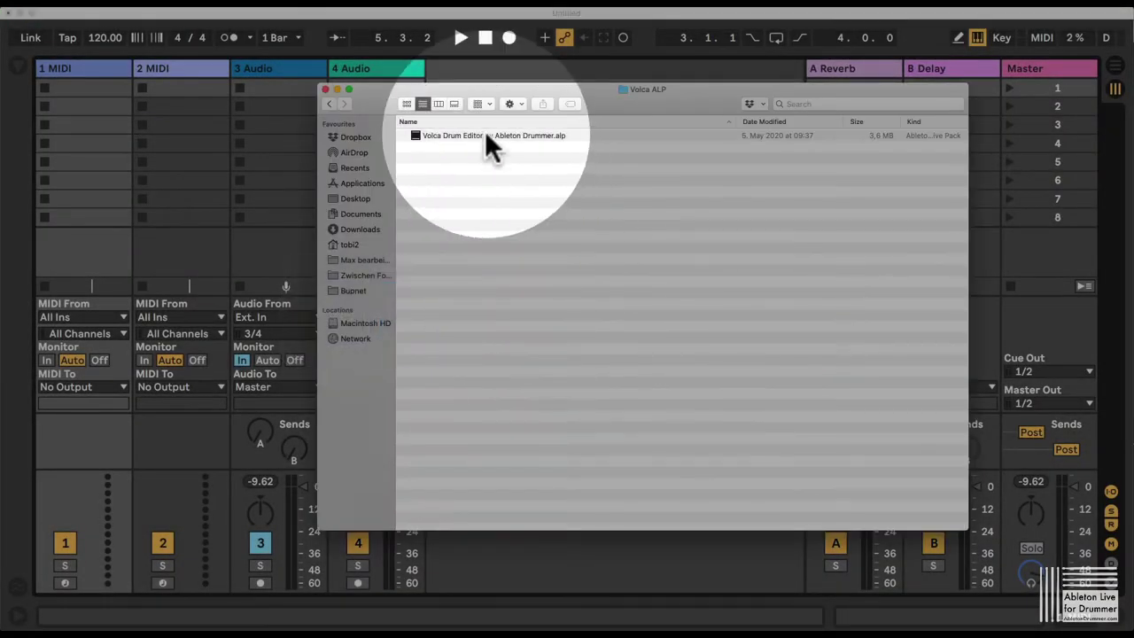
click(487, 135)
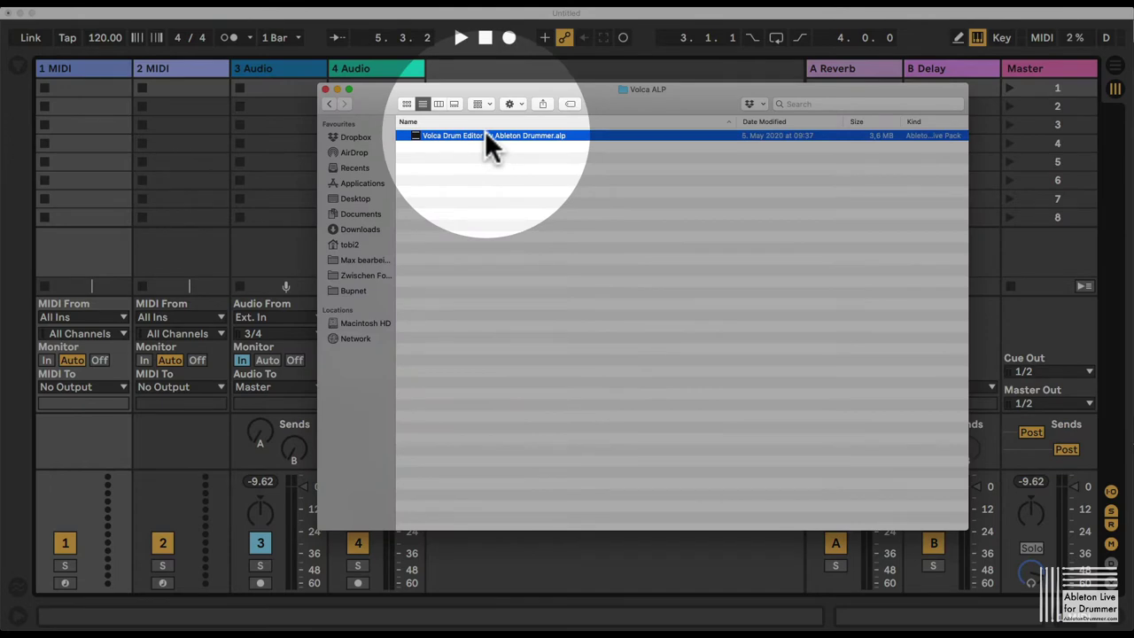
double_click(486, 135)
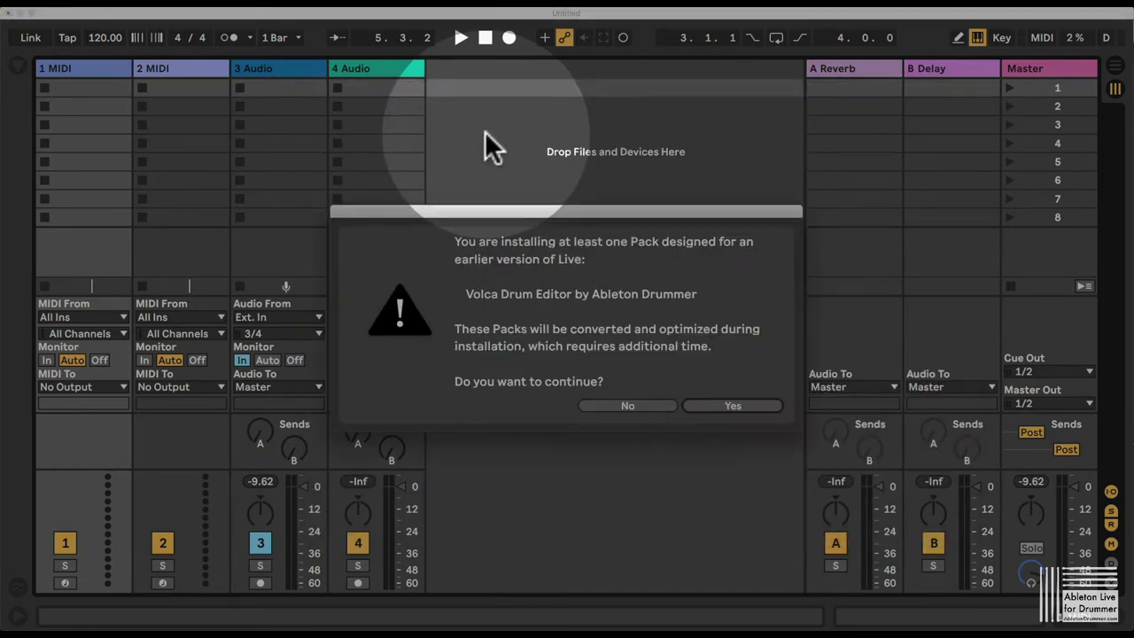
click(728, 409)
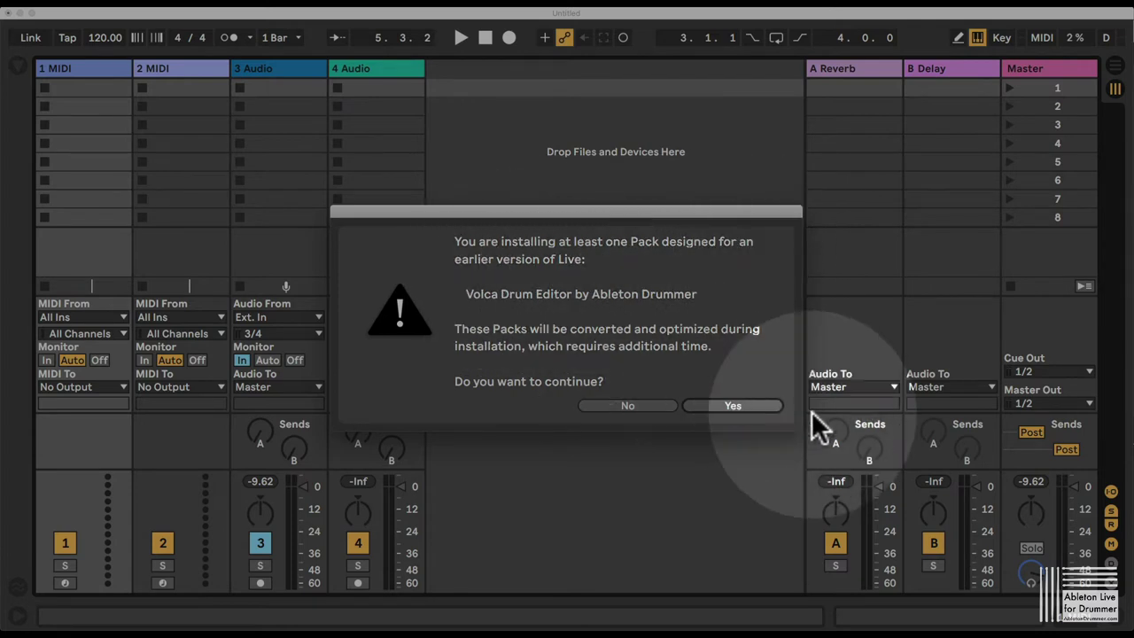
click(732, 406)
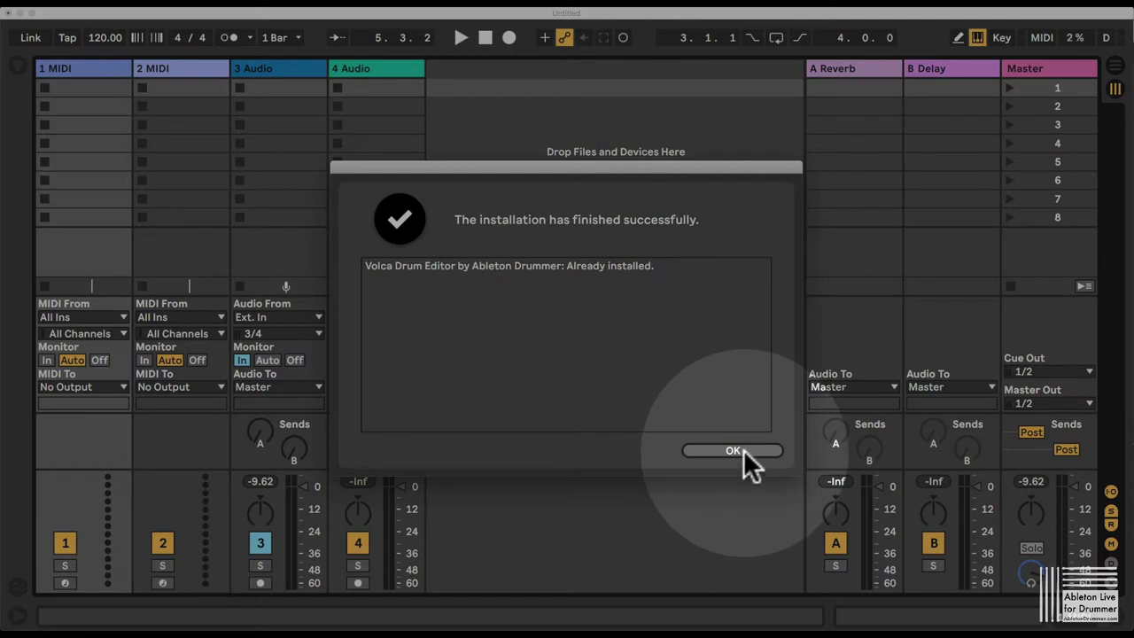
click(733, 451)
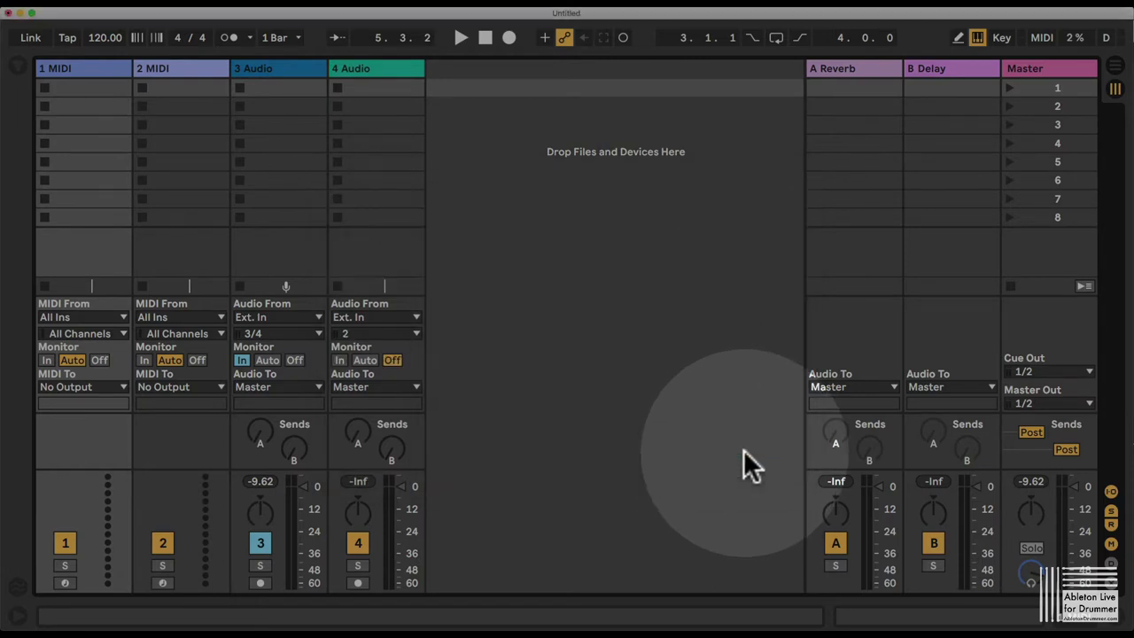
Show Packs in a widened browser, filter by 'volc' and expand the Volca Drum Editor pack
click(37, 70)
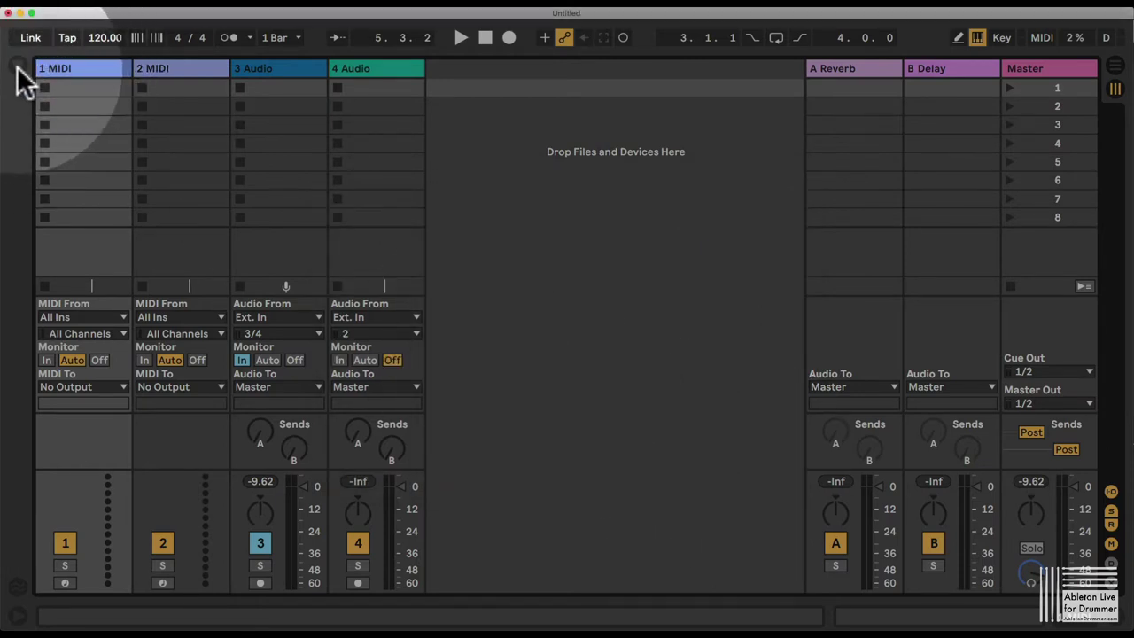
click(16, 65)
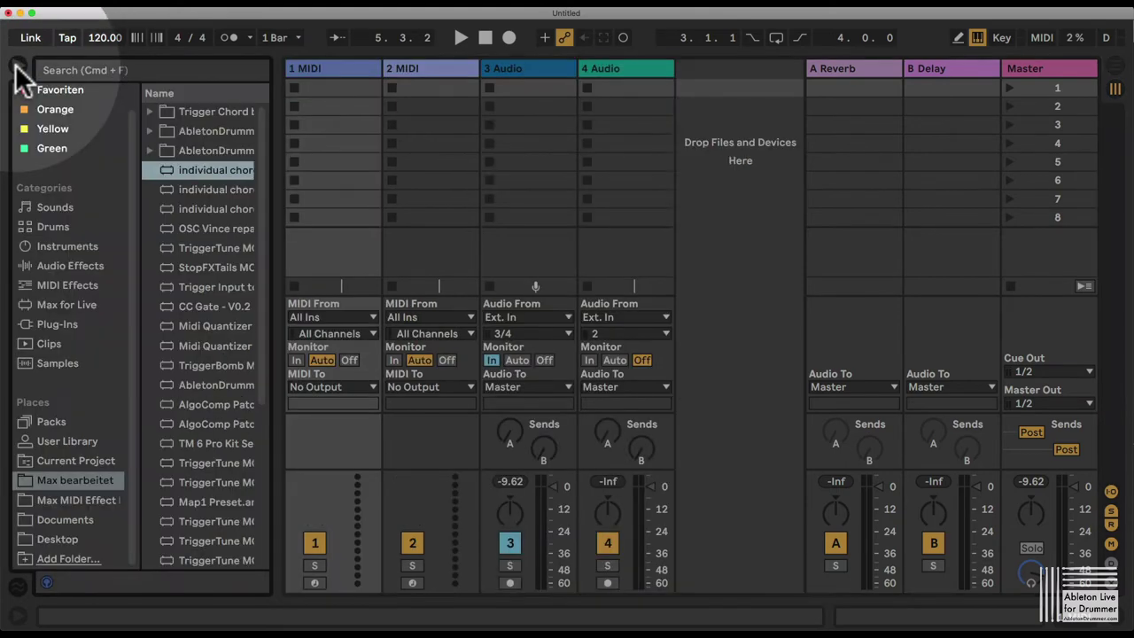
click(53, 422)
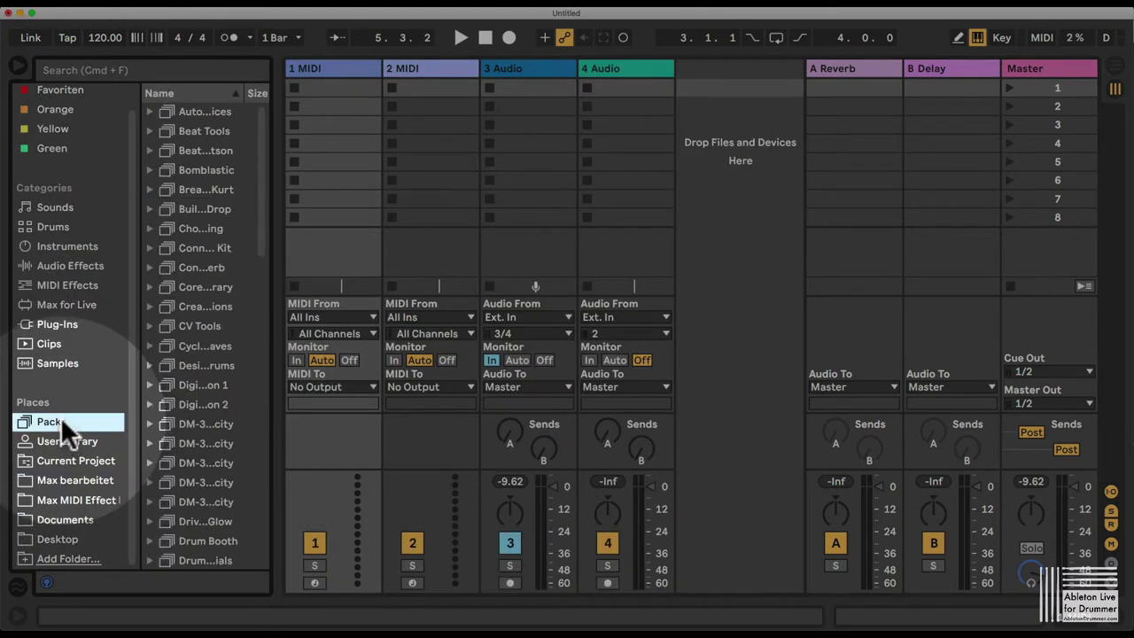
drag(281, 356, 489, 355)
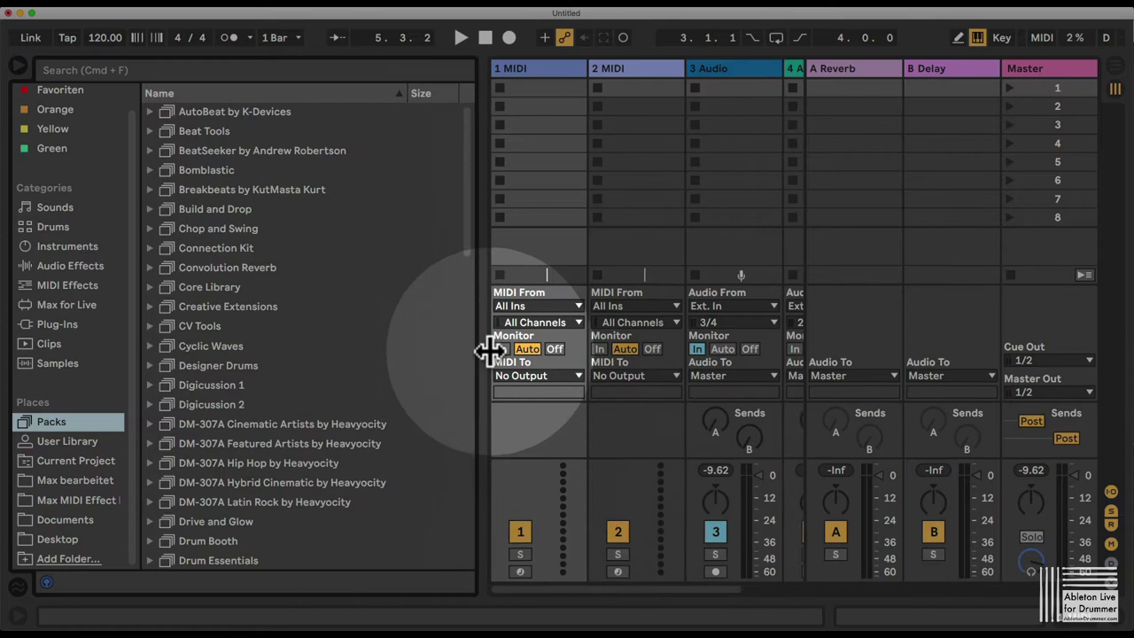
click(234, 69)
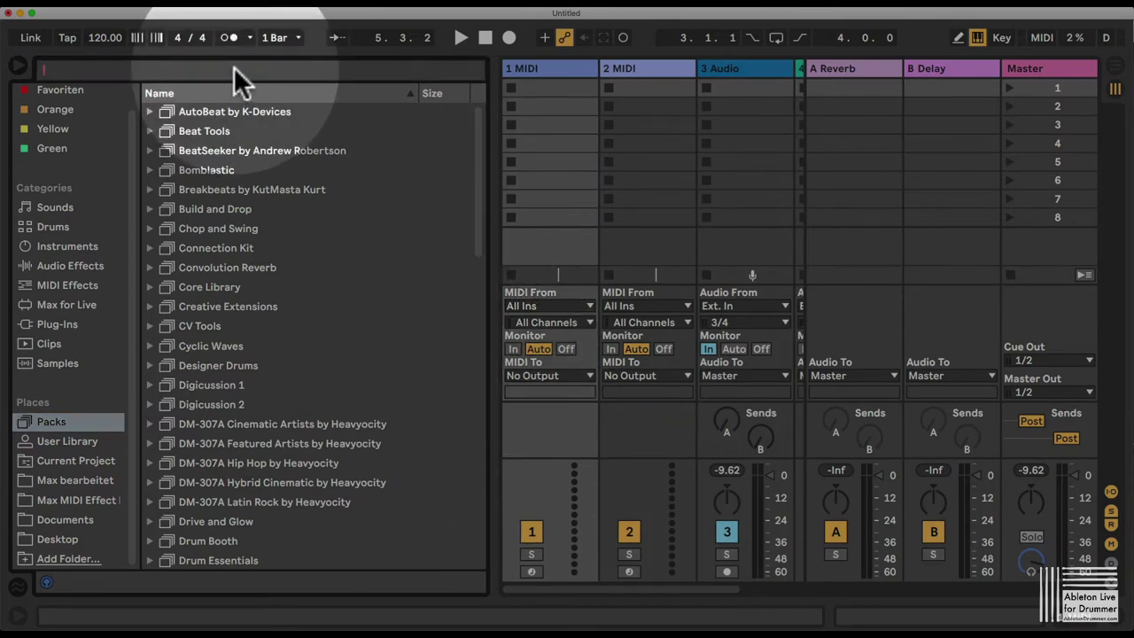
text(volc)
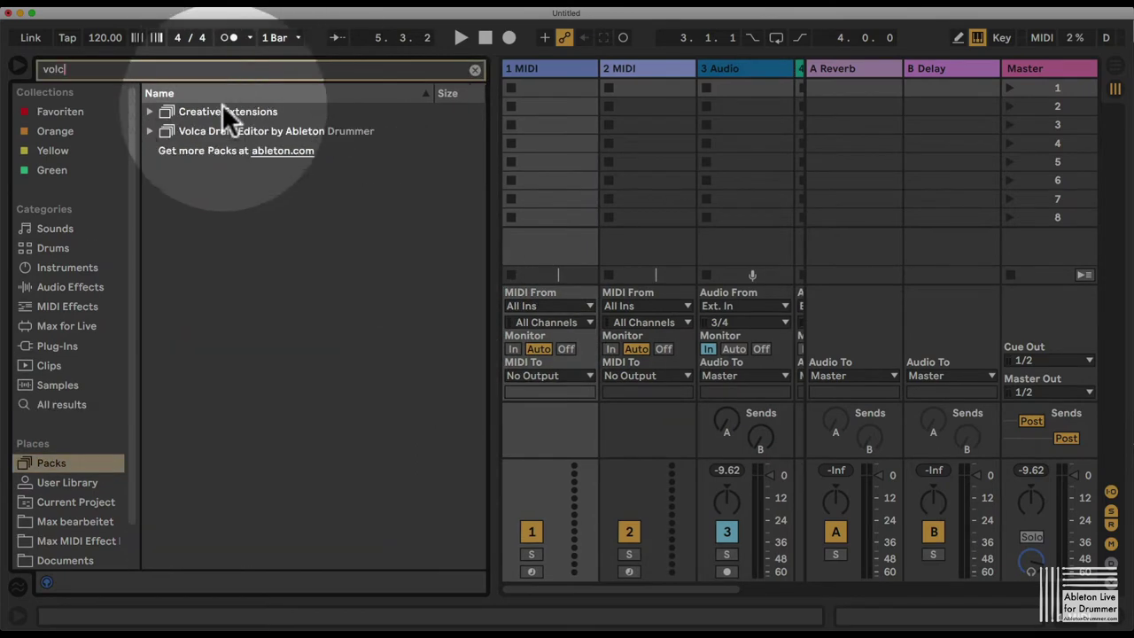
click(150, 132)
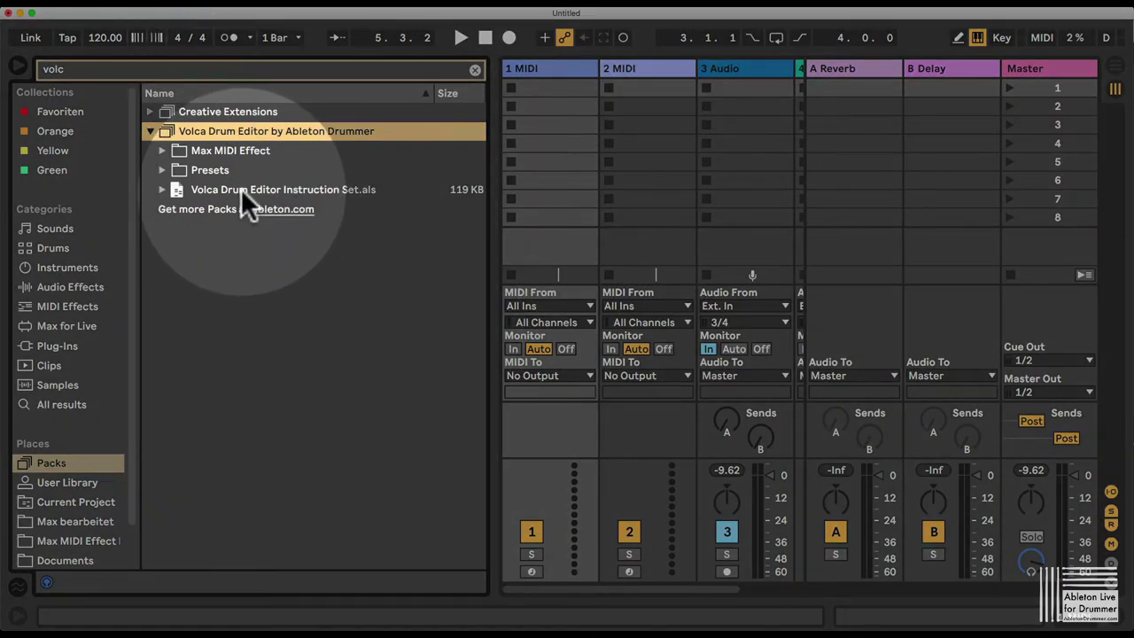
Load Volca Drum Editor Instruction Set.als, discarding the untitled set without saving
double_click(241, 188)
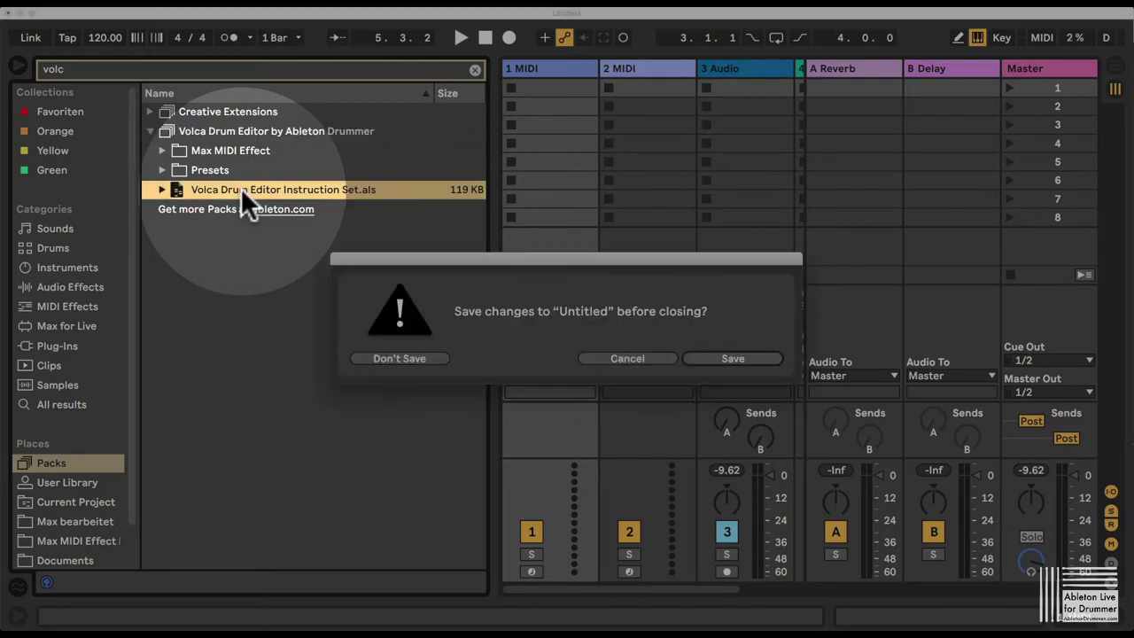
click(411, 359)
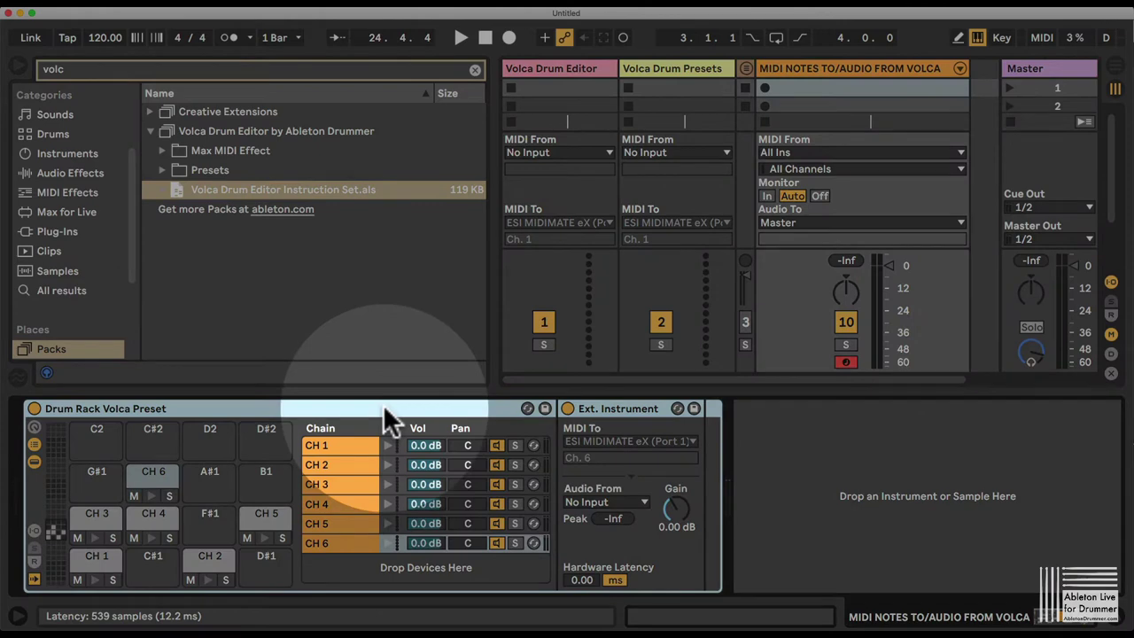
Clear the 'volc' search, hide the browser and glance at the Volca Editor and Presets tracks
click(475, 69)
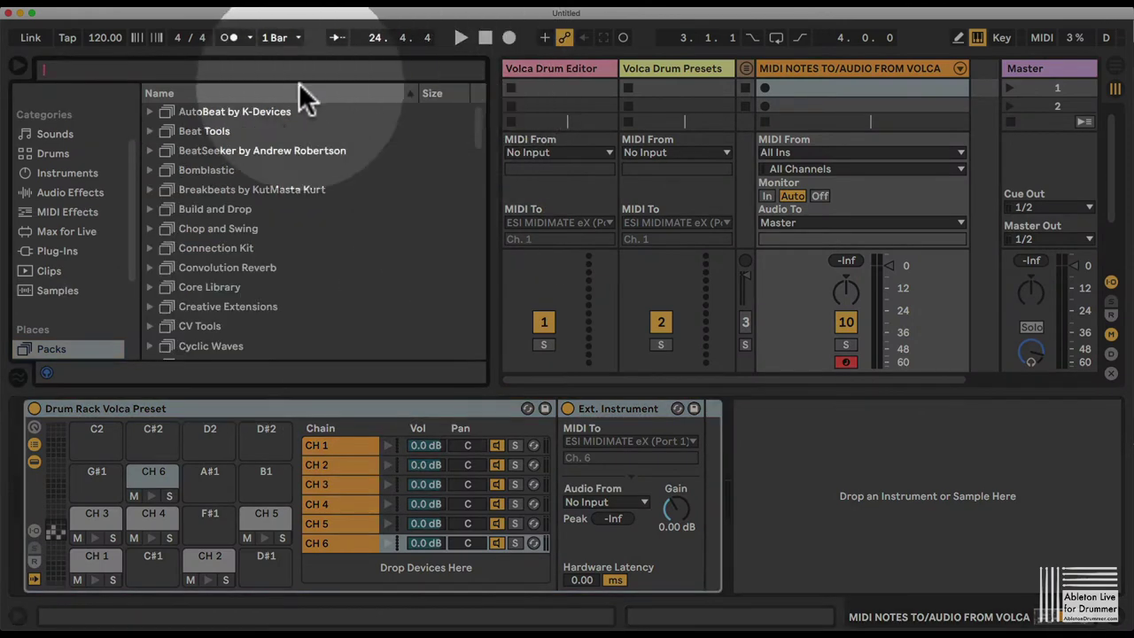
click(15, 67)
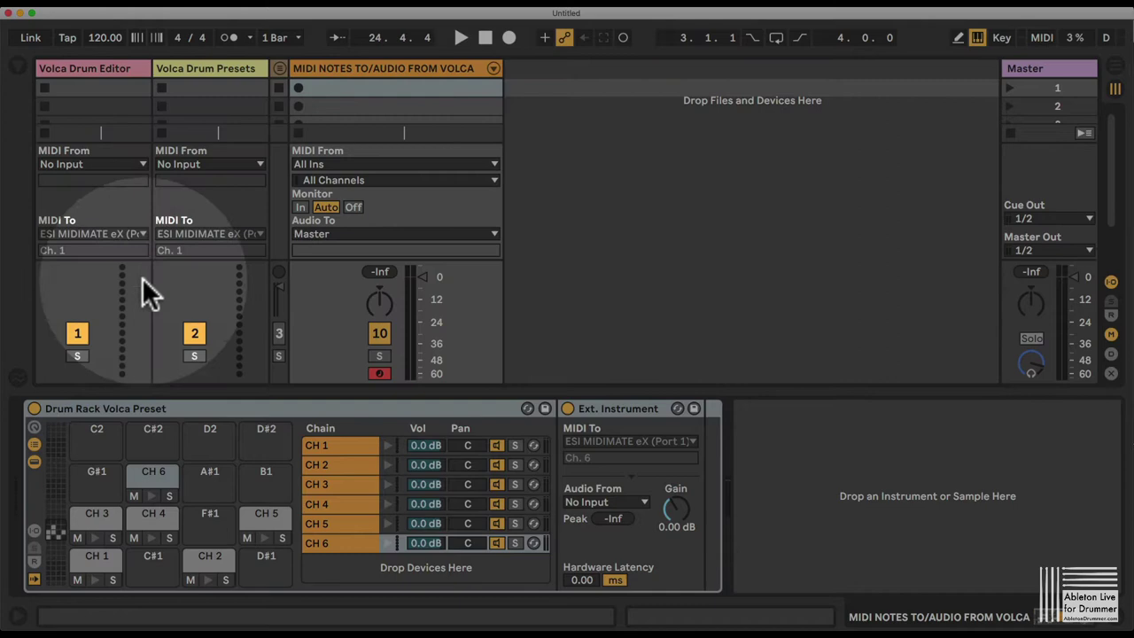
click(92, 63)
click(218, 67)
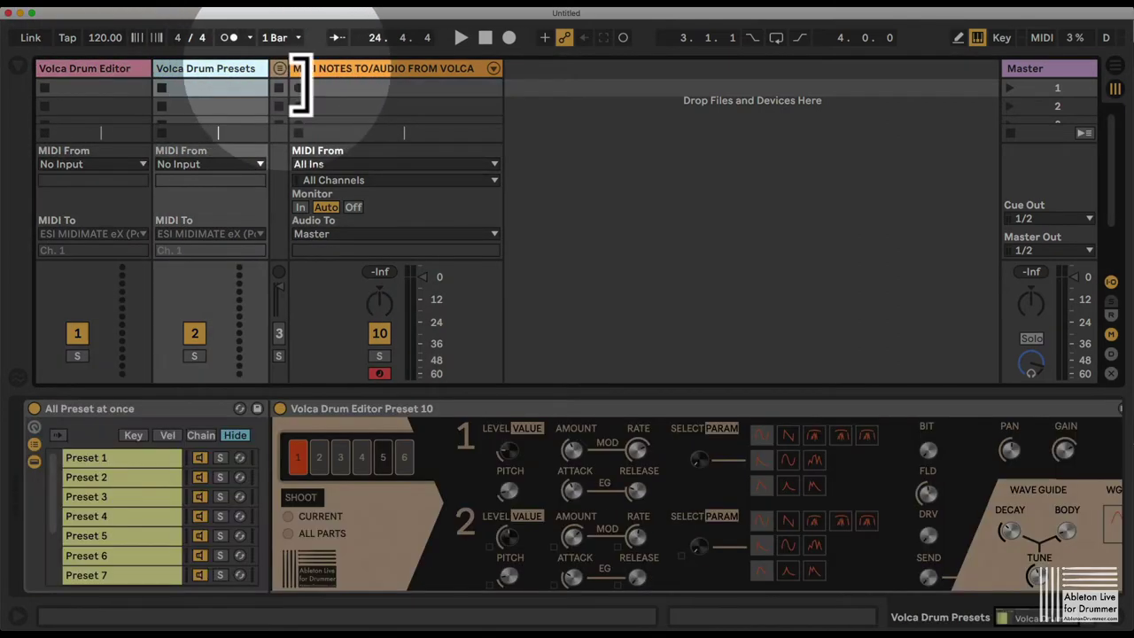
click(280, 68)
click(280, 73)
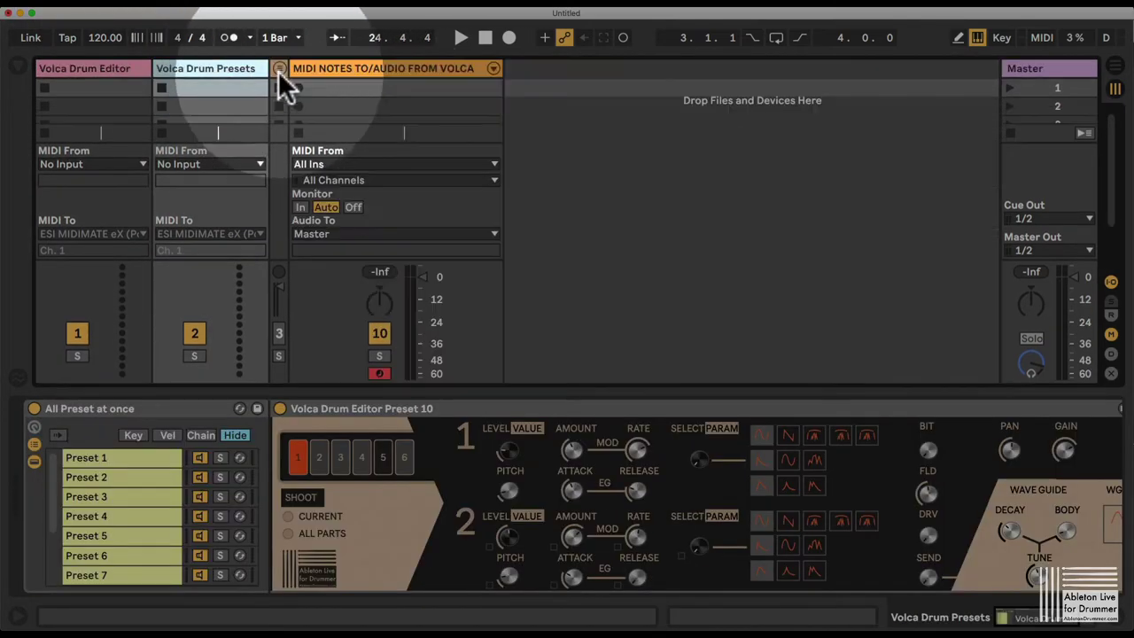
Inspect the drum rack, the Volca Drum Editor device and the All Preset at once rack
click(354, 68)
click(93, 68)
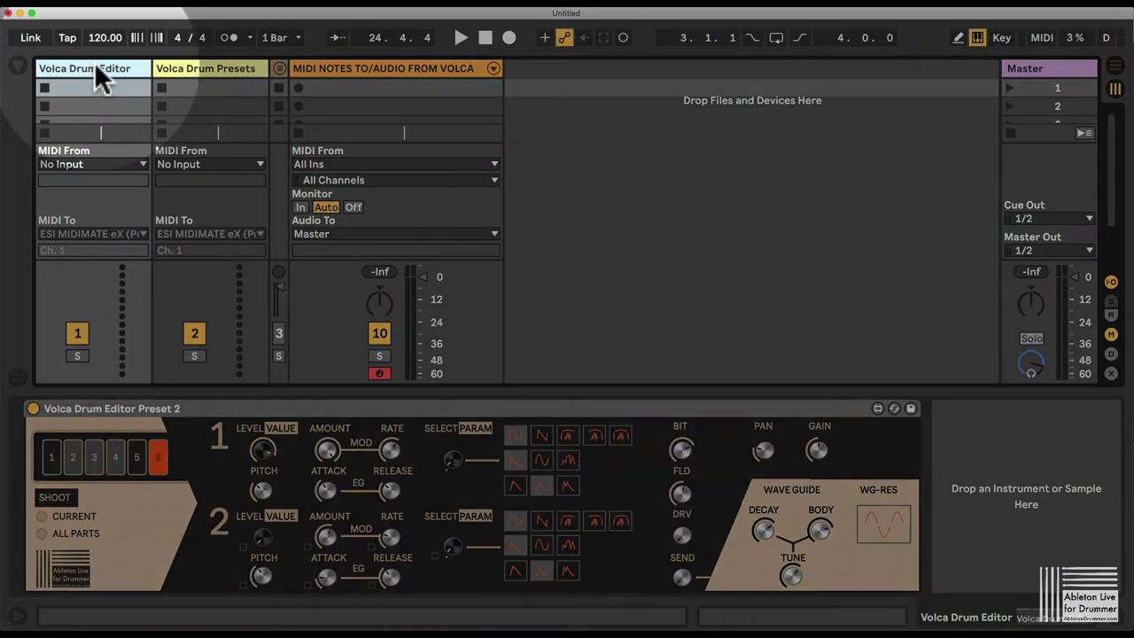
click(200, 68)
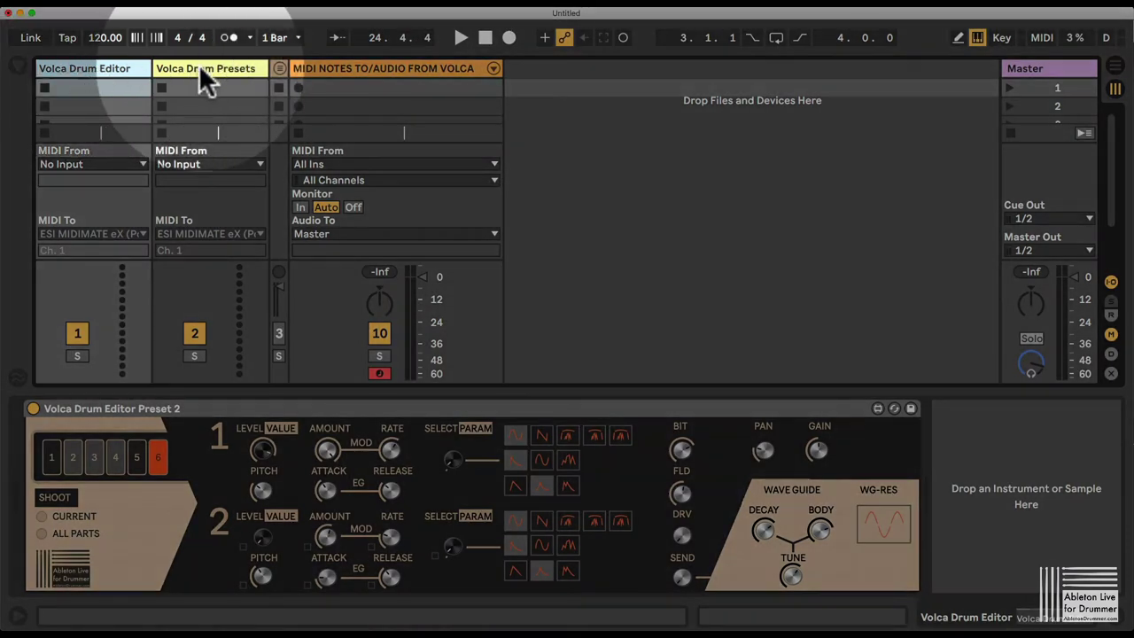
click(91, 68)
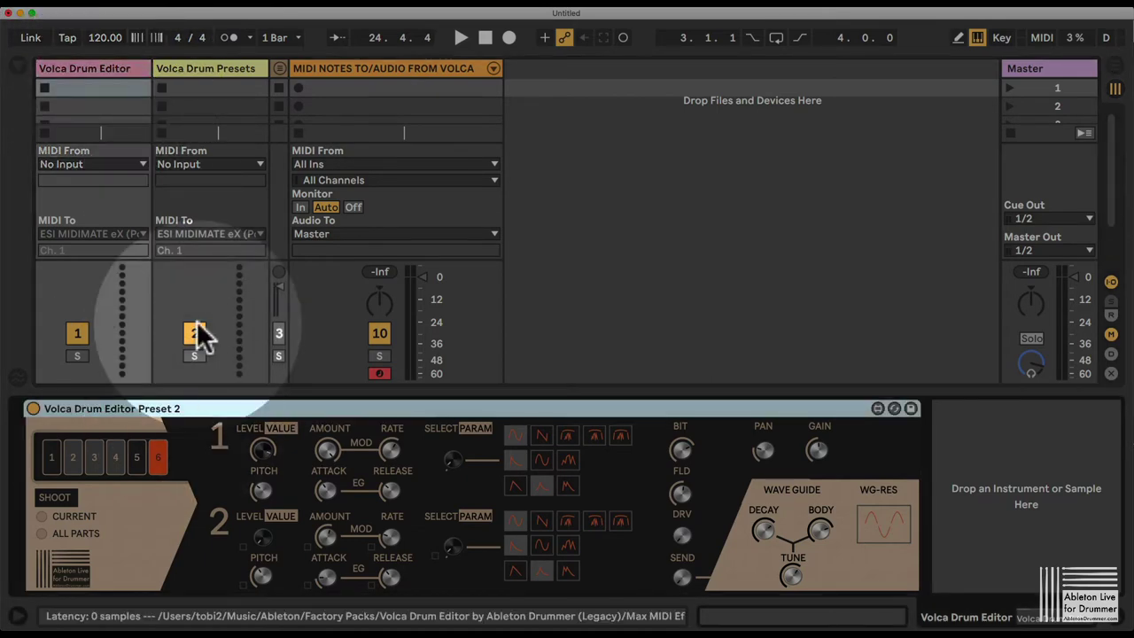
click(206, 74)
click(207, 70)
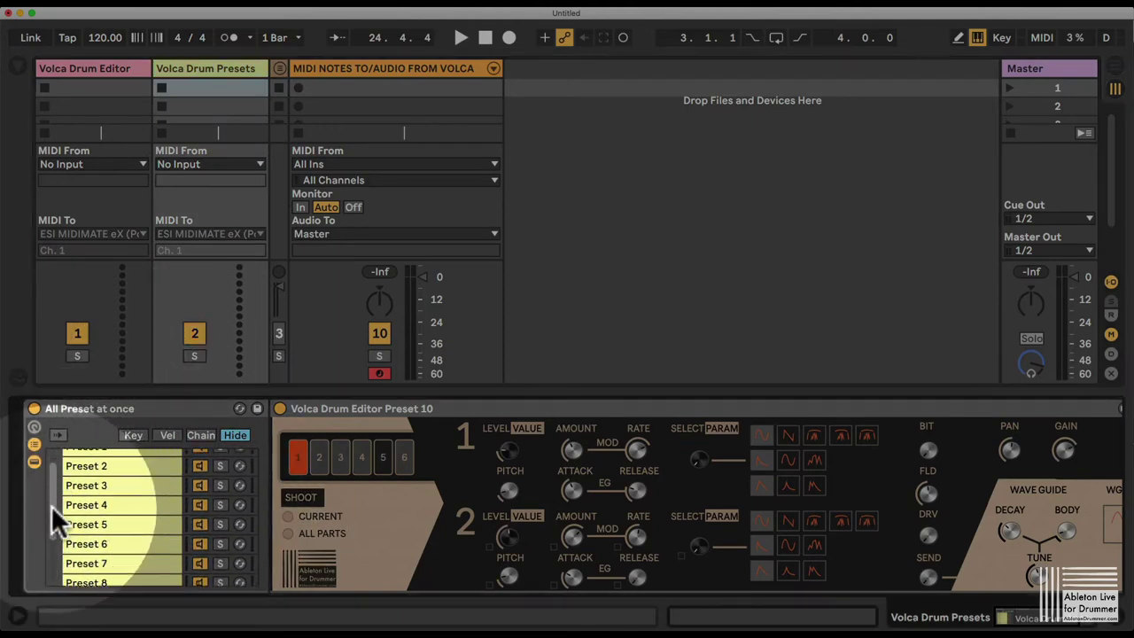
drag(52, 506, 60, 423)
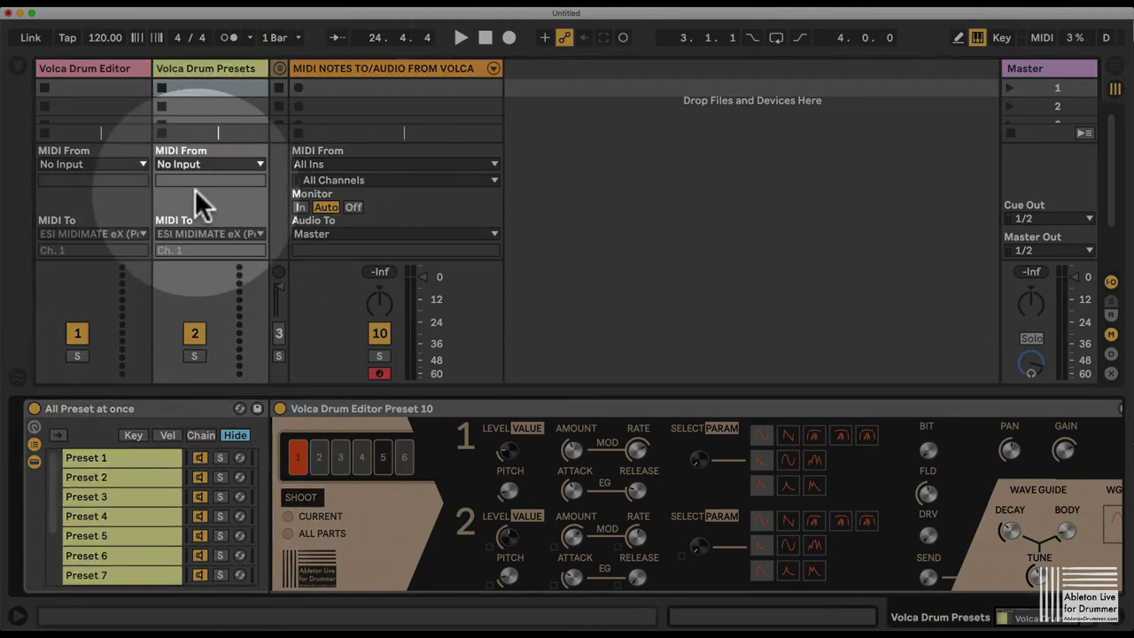
Inspect the receive devices on CH 1–CH 6, fold the group, and show the MIDI NOTES TO/AUDIO FROM VOLCA devices
click(280, 69)
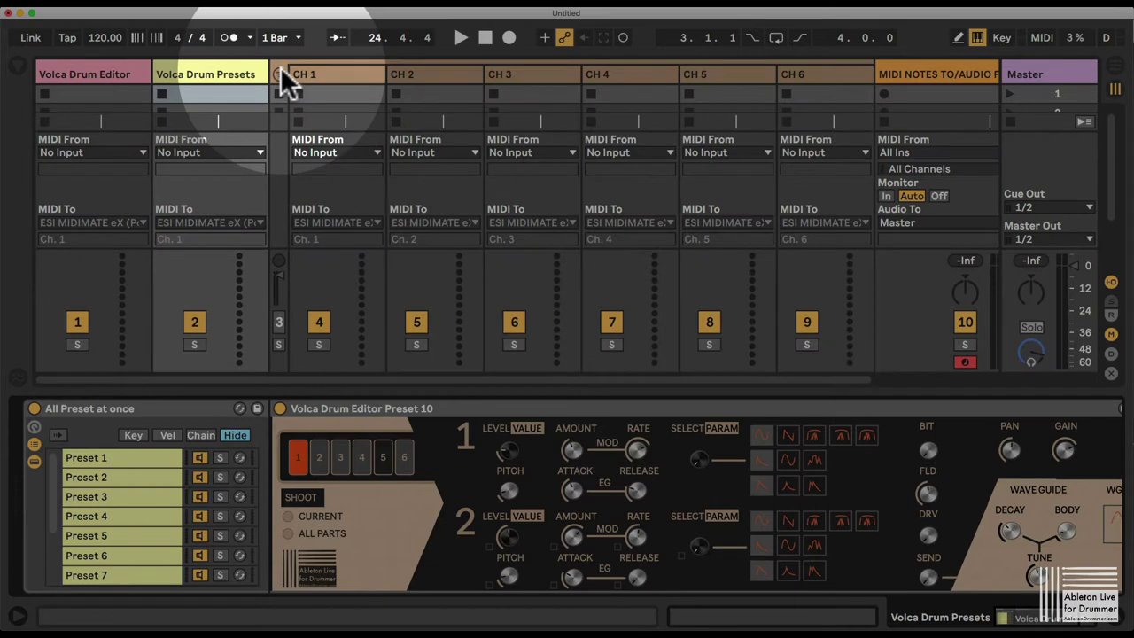
click(346, 85)
click(470, 89)
click(533, 98)
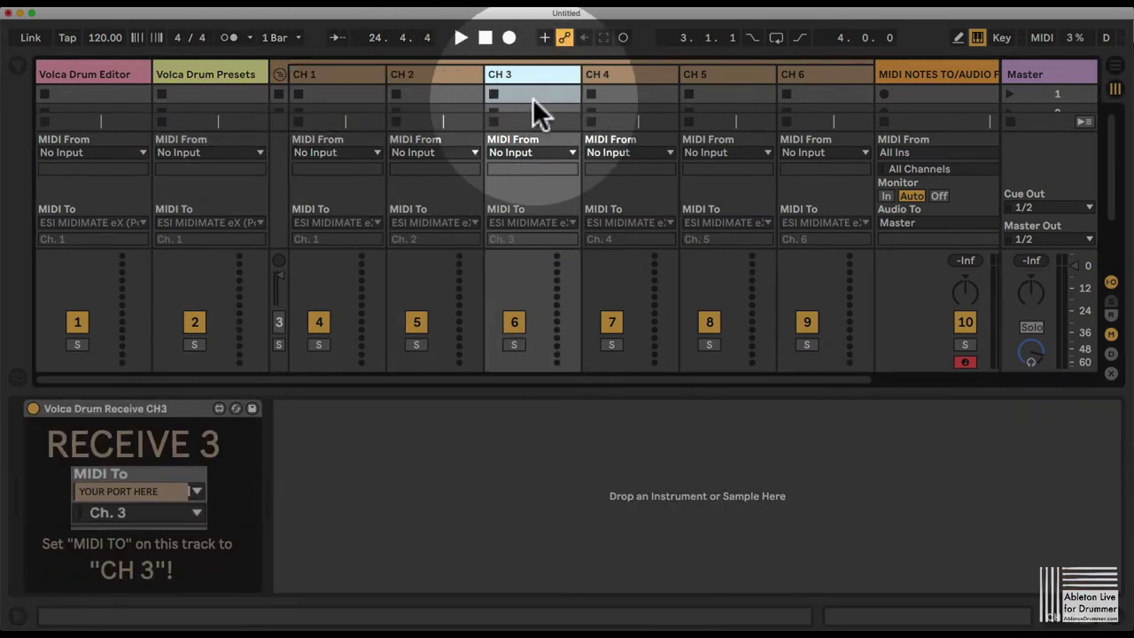
click(633, 75)
click(707, 74)
click(821, 75)
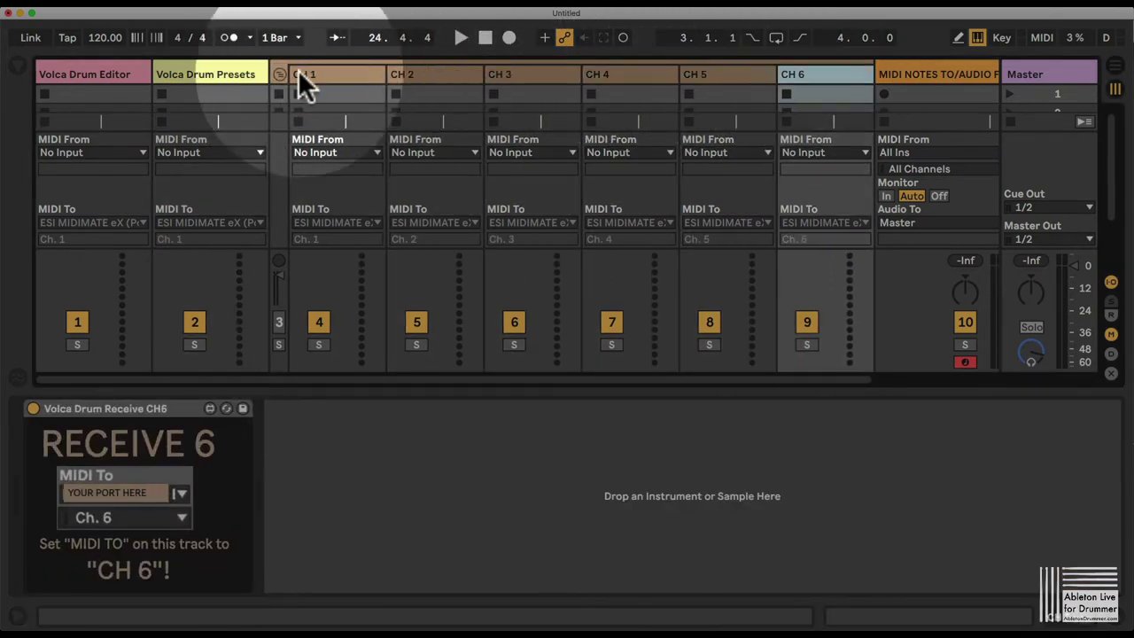
click(278, 69)
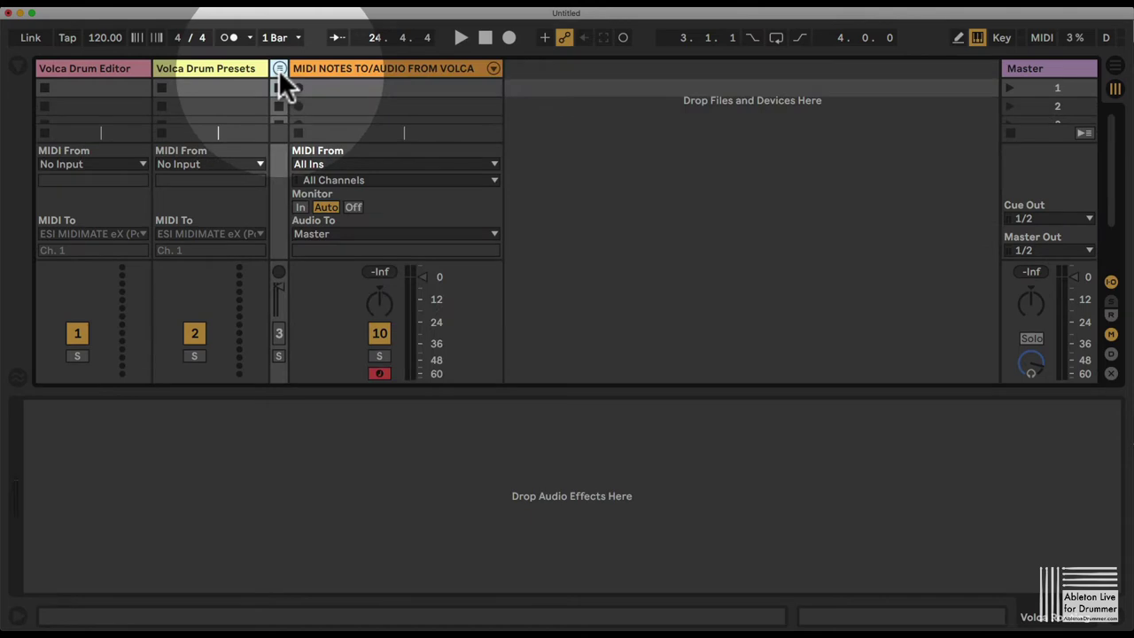
click(329, 67)
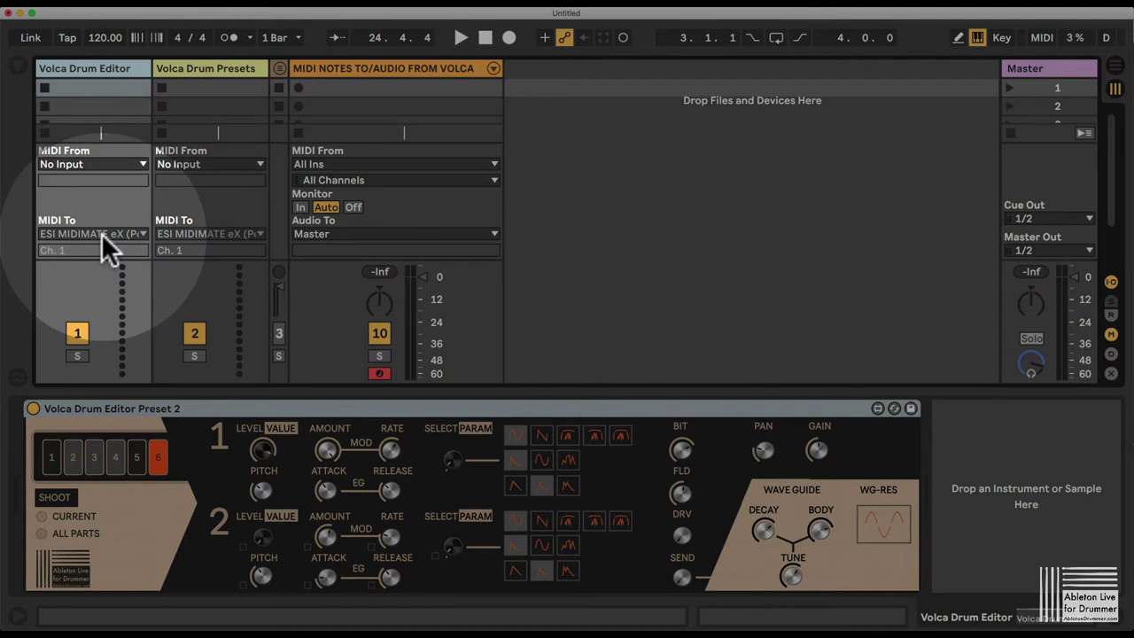
Set the Volca Drum Editor track's MIDI To to Scarlett 8i6 USB, keeping Ch. 1
click(101, 234)
click(101, 234)
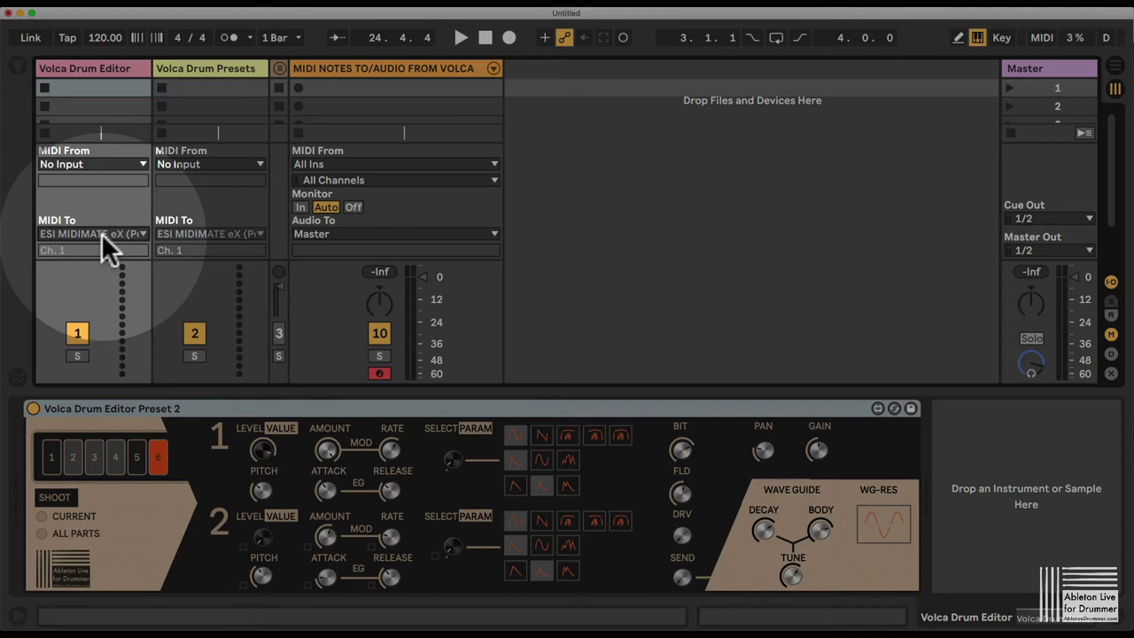
click(101, 234)
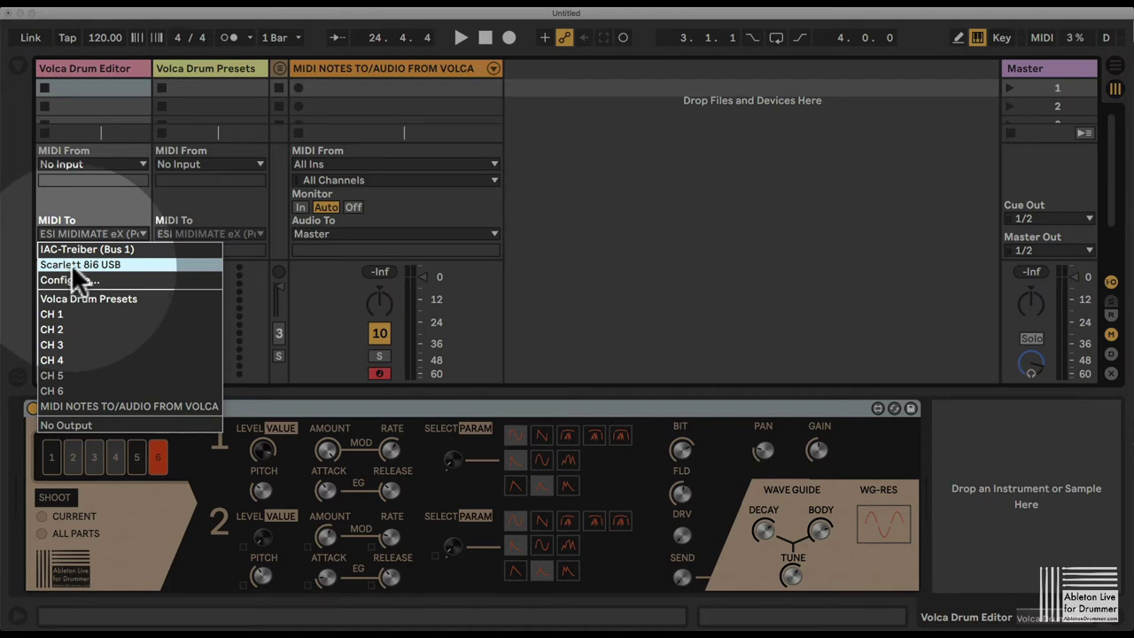
click(71, 264)
click(83, 250)
click(83, 250)
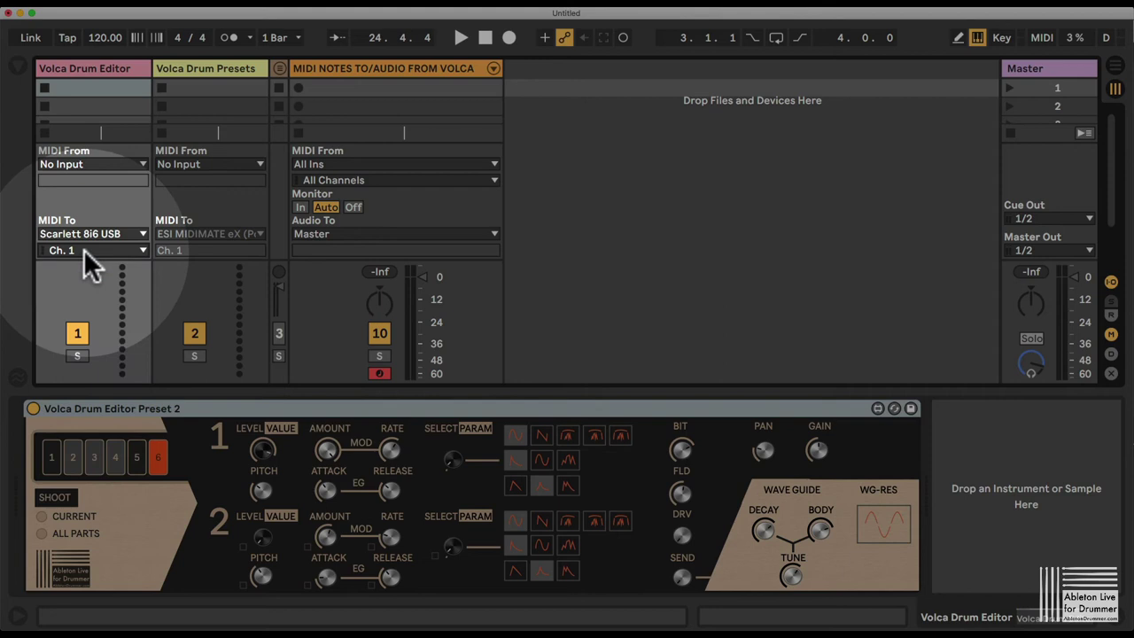
click(83, 249)
click(83, 249)
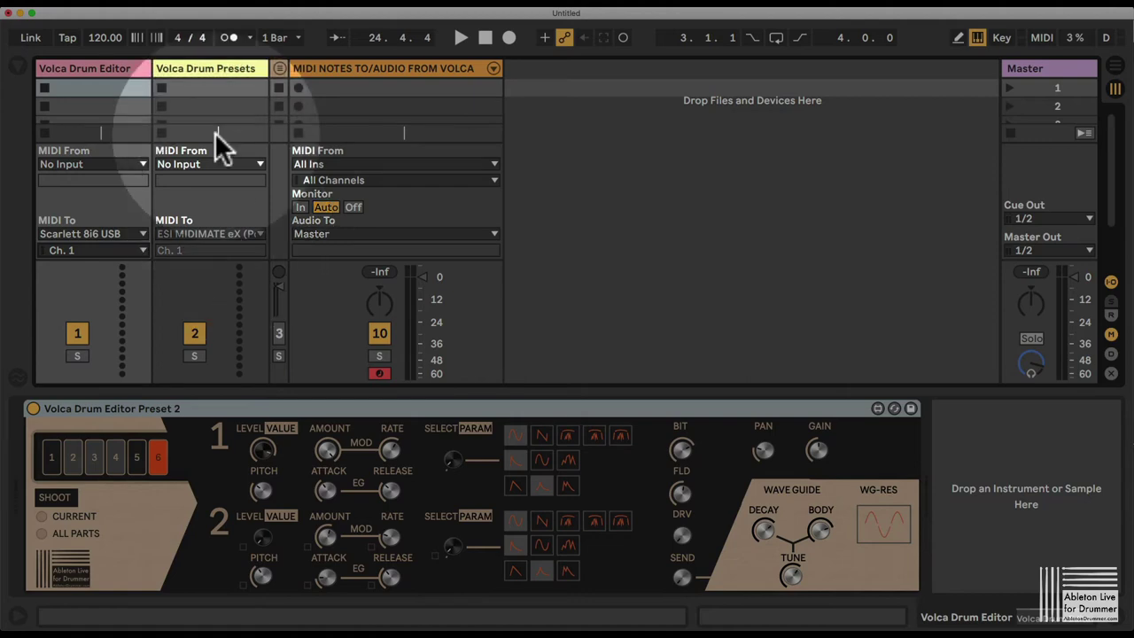
Set the Volca Drum Presets track's MIDI To to Scarlett 8i6 USB, keeping Ch. 1
click(208, 66)
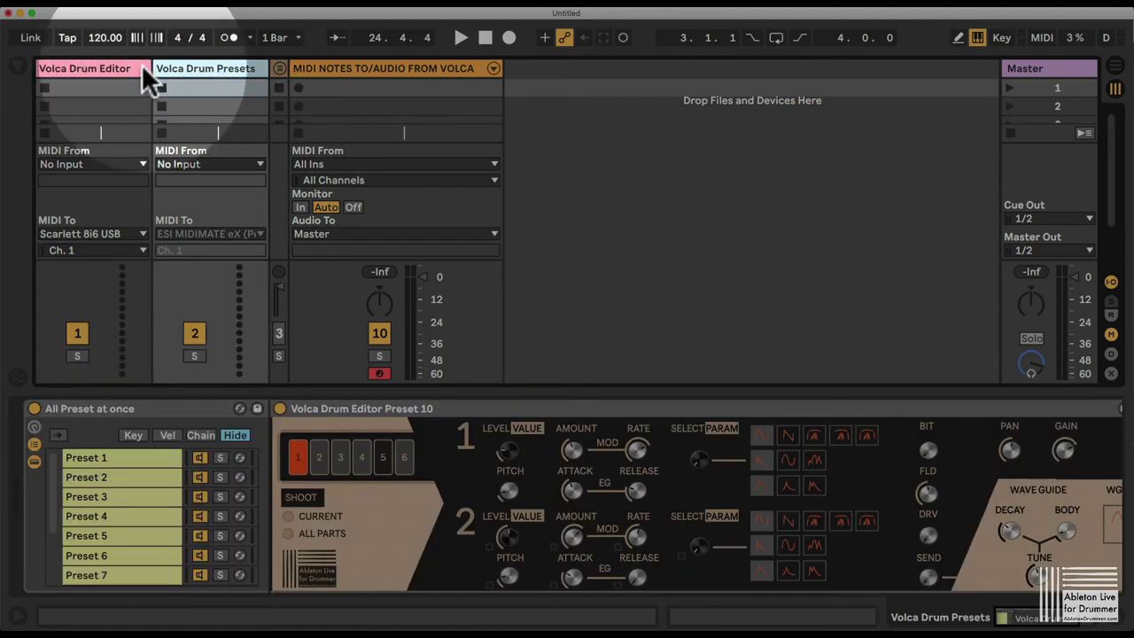
click(107, 66)
click(224, 66)
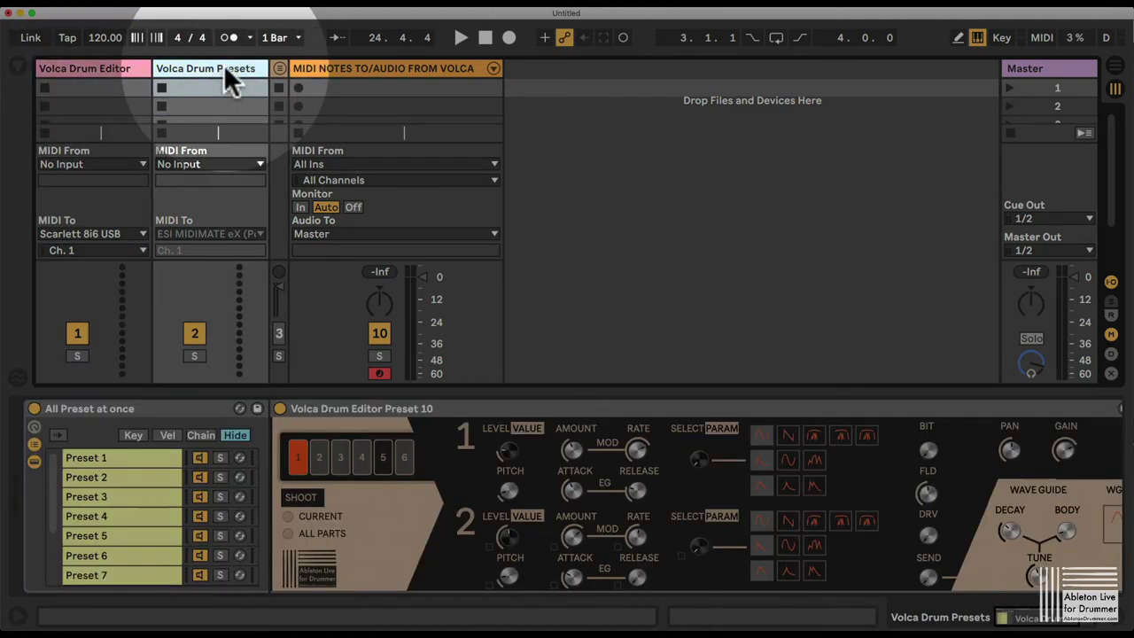
click(228, 232)
click(227, 262)
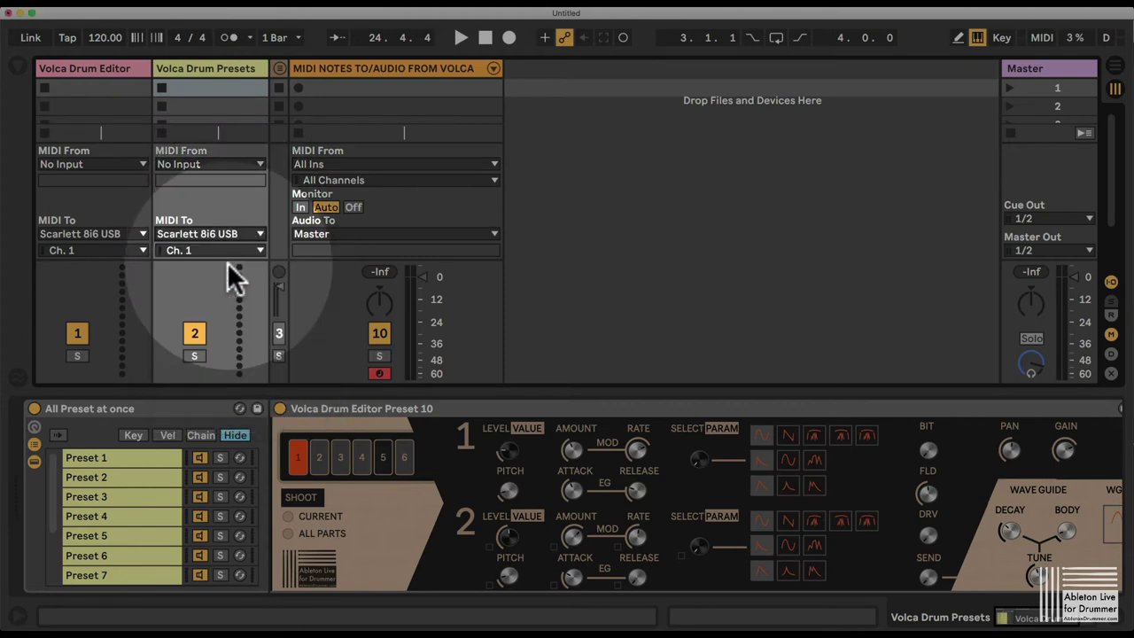
click(215, 245)
click(216, 246)
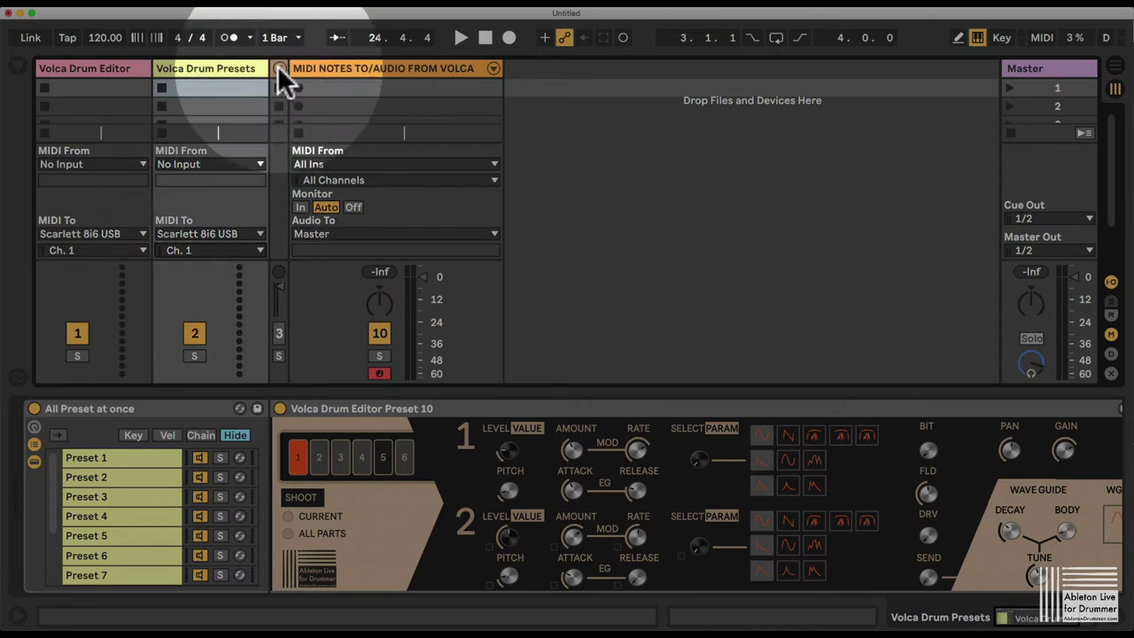
Cycle the Volca Drum Editor through drum parts 1–6 and back to part 1
click(106, 66)
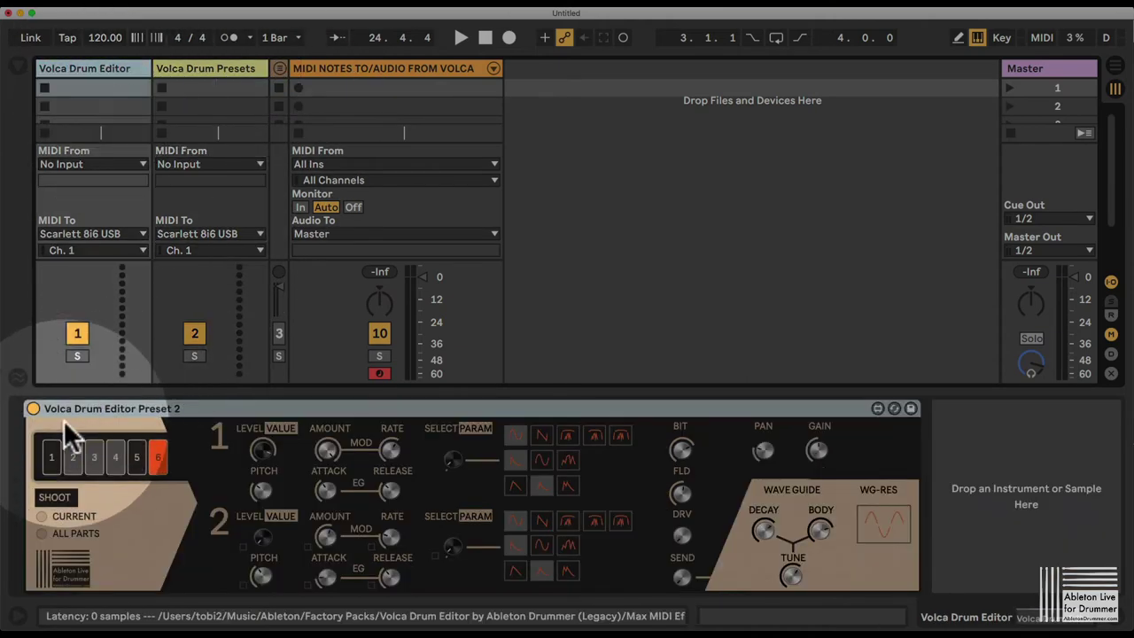
click(73, 457)
click(50, 458)
click(89, 458)
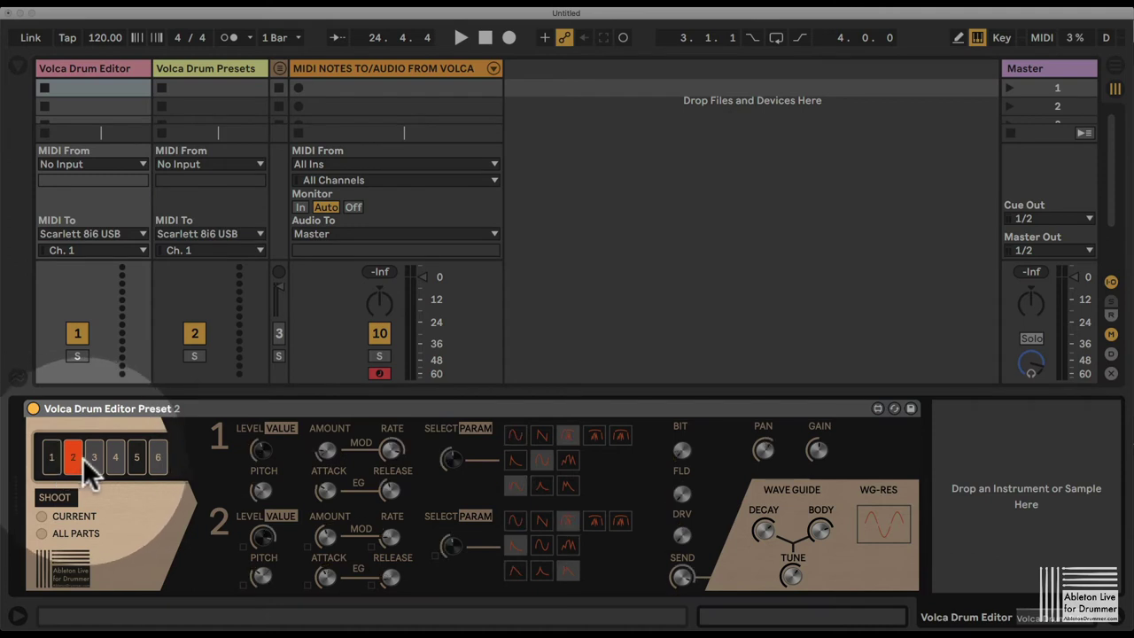
click(115, 457)
click(138, 457)
click(156, 456)
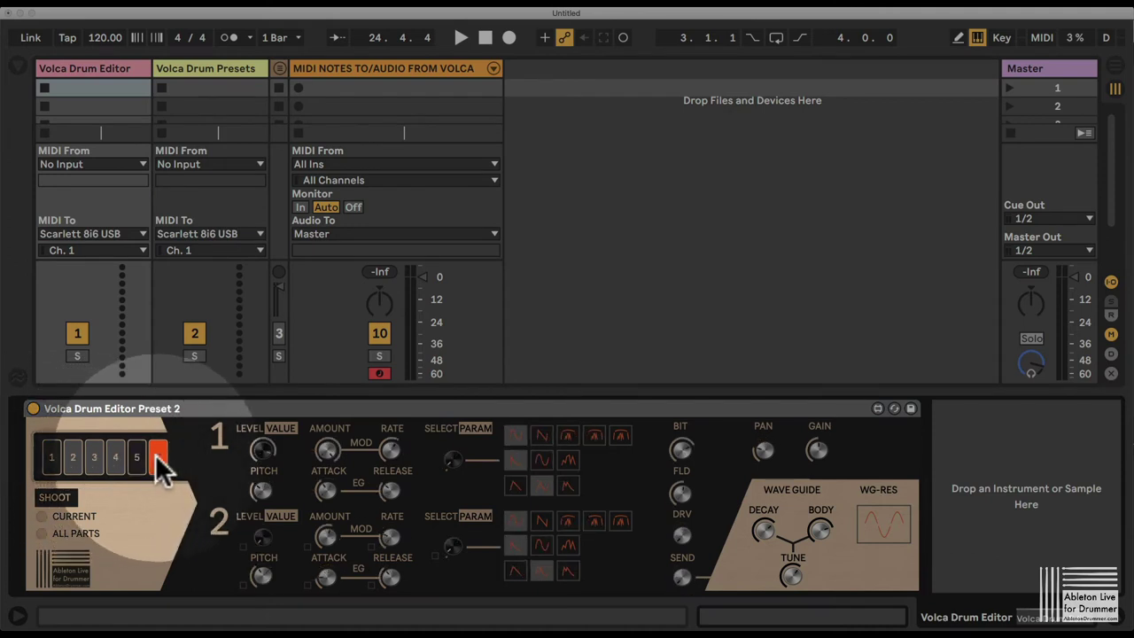
click(136, 458)
click(116, 458)
click(71, 460)
click(49, 458)
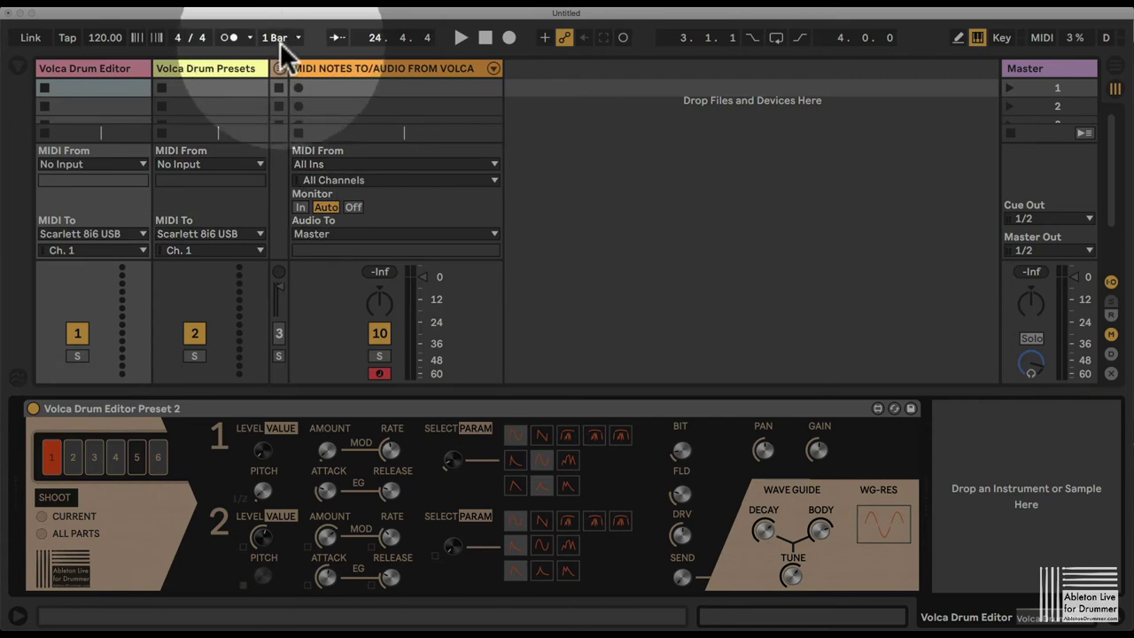
Unfold the group to check CH 1, then return the editor to drum part 1
click(279, 69)
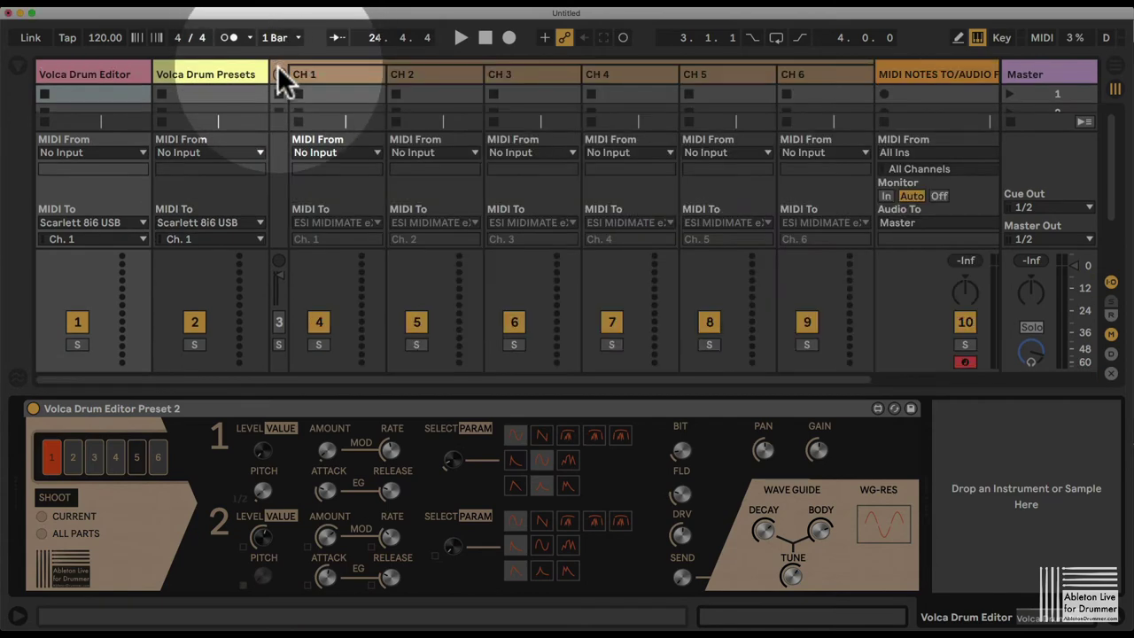
click(337, 71)
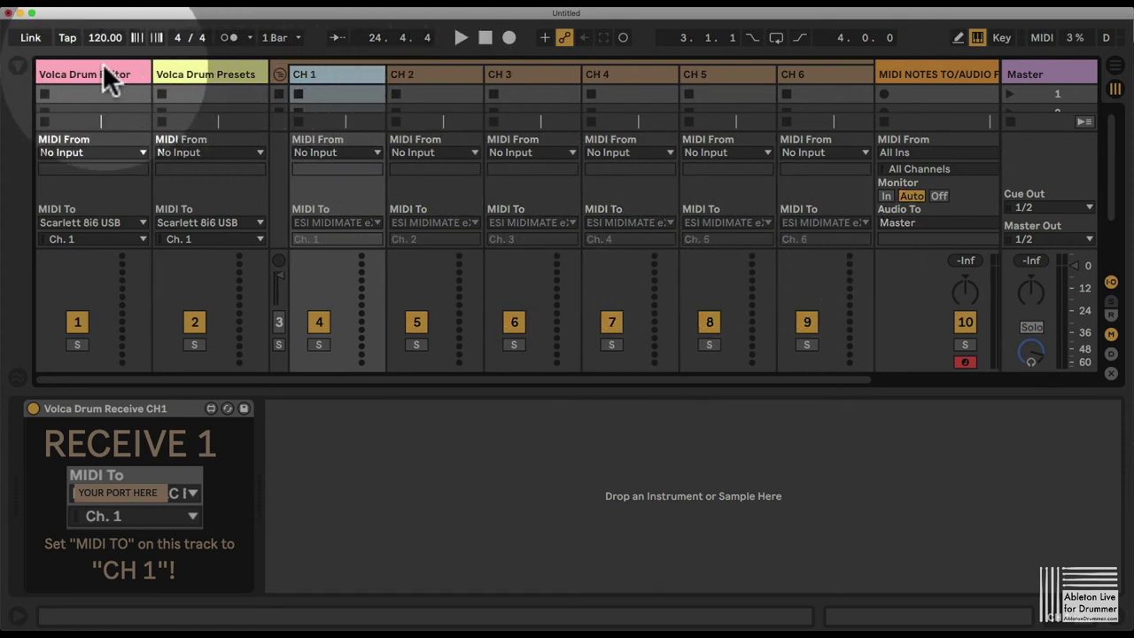
click(105, 75)
click(93, 457)
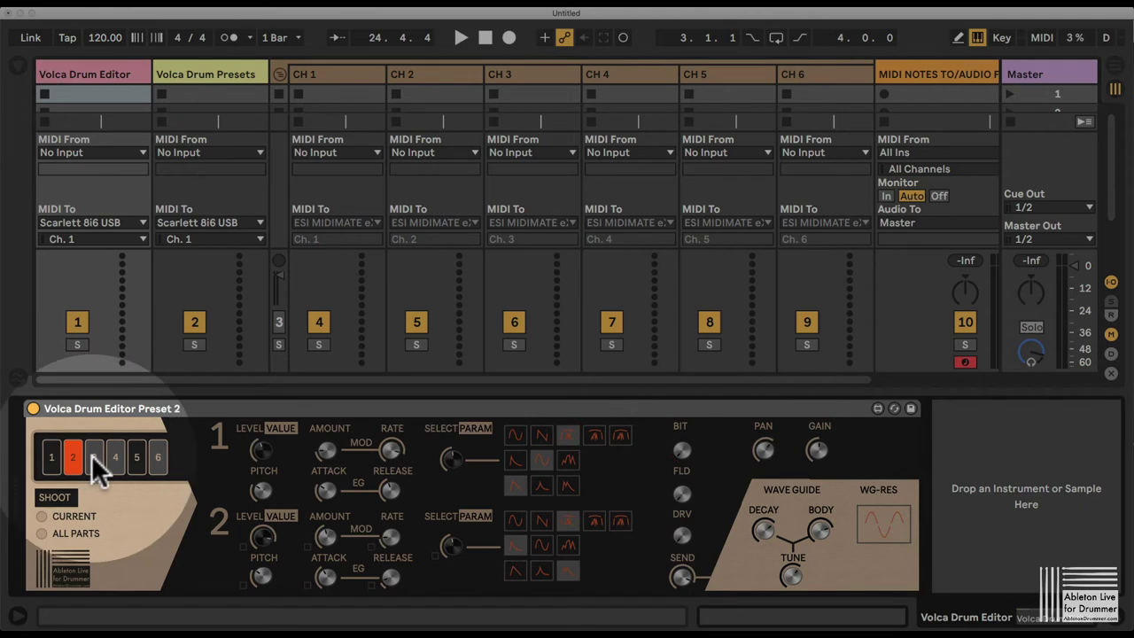
click(49, 457)
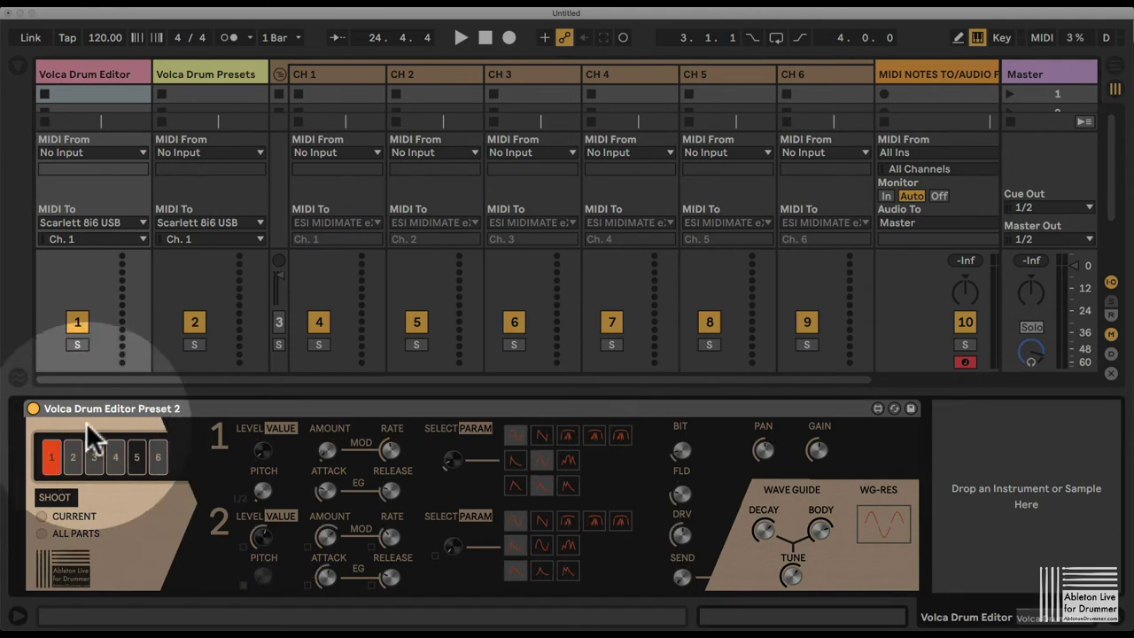
Route CH 1, CH 2 and CH 3 MIDI to Scarlett 8i6 USB on Ch. 1, 2 and 3
click(331, 221)
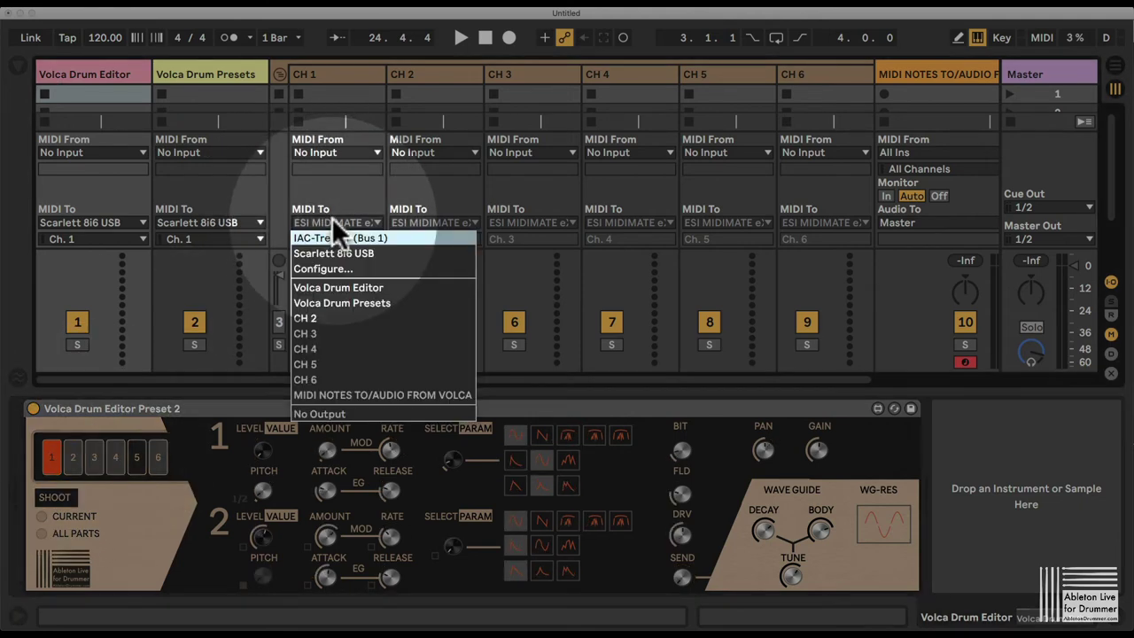
click(345, 252)
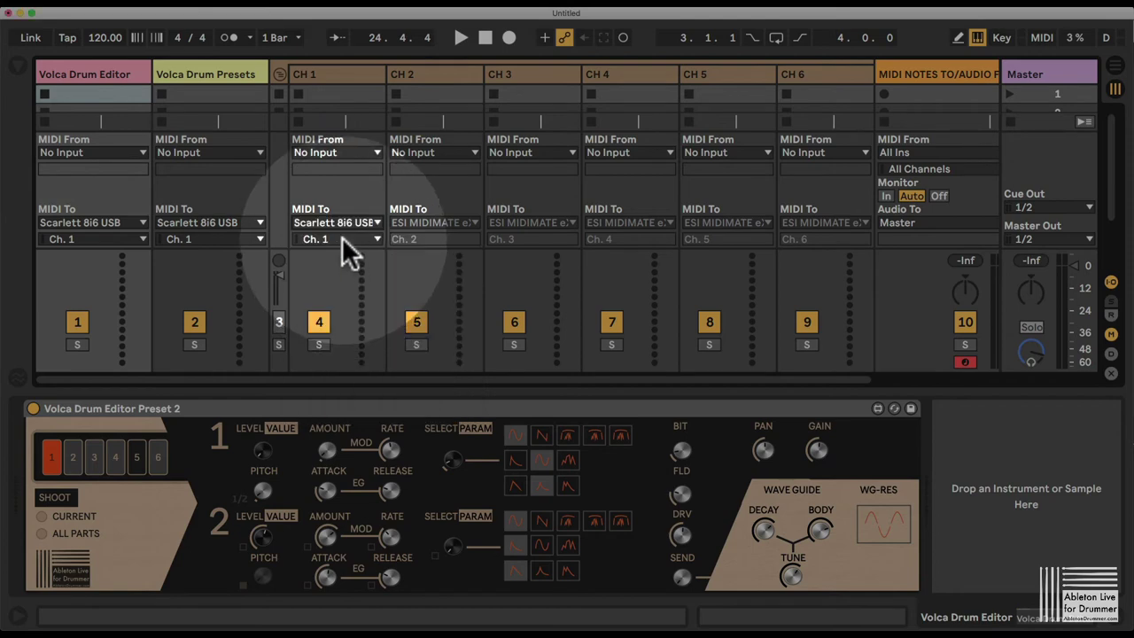
click(340, 238)
click(340, 237)
click(424, 222)
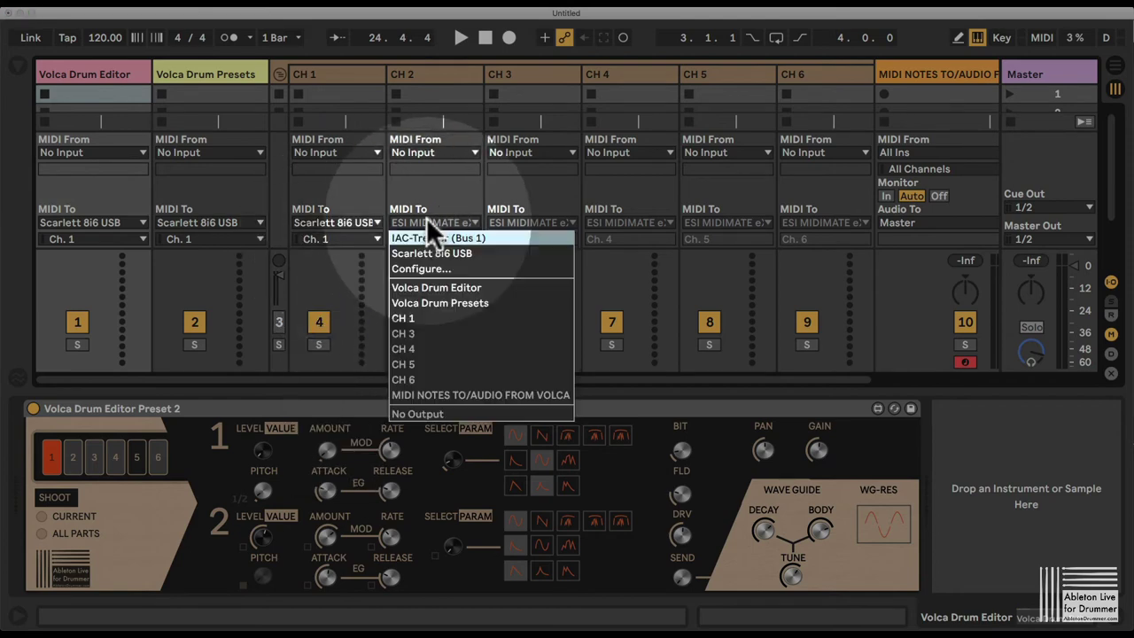
click(428, 244)
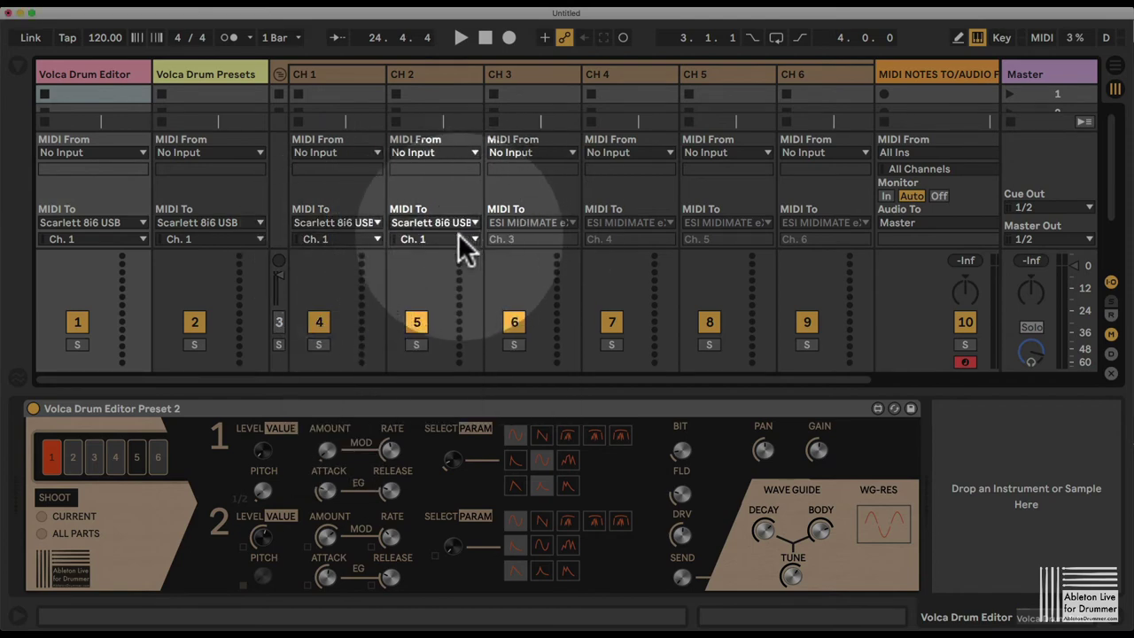
click(459, 238)
click(449, 269)
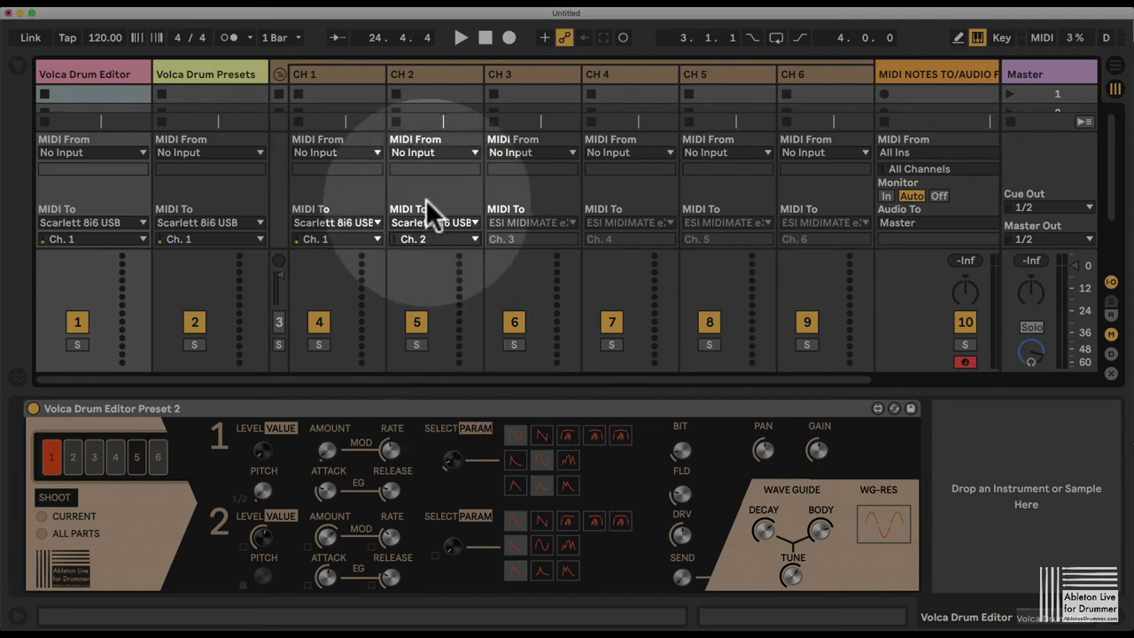
click(415, 74)
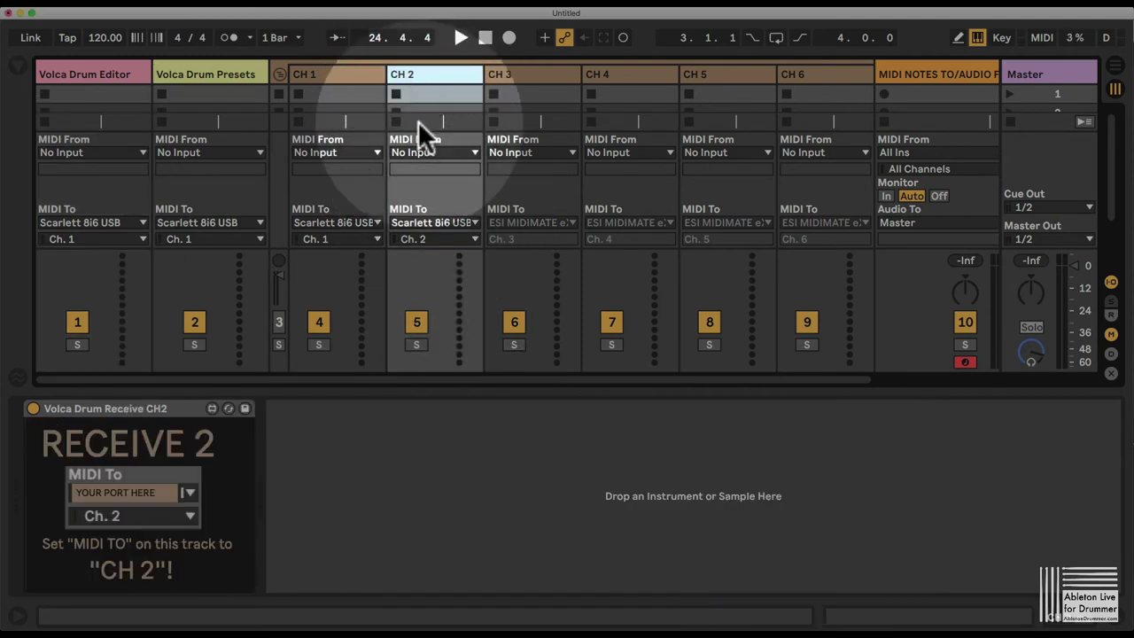
click(536, 221)
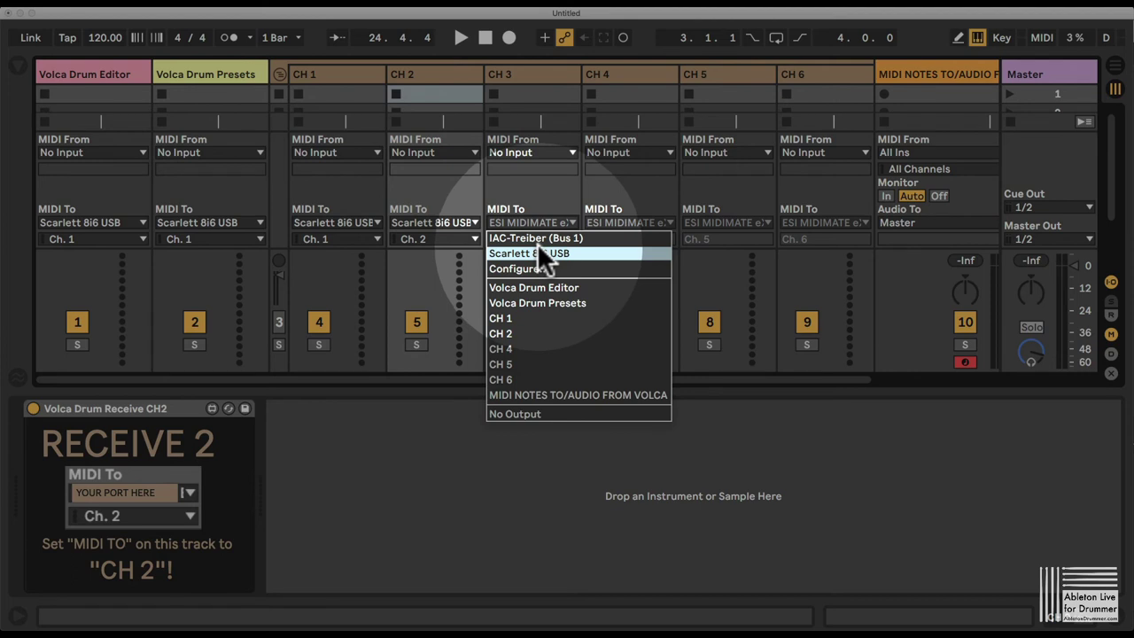
click(538, 252)
click(538, 243)
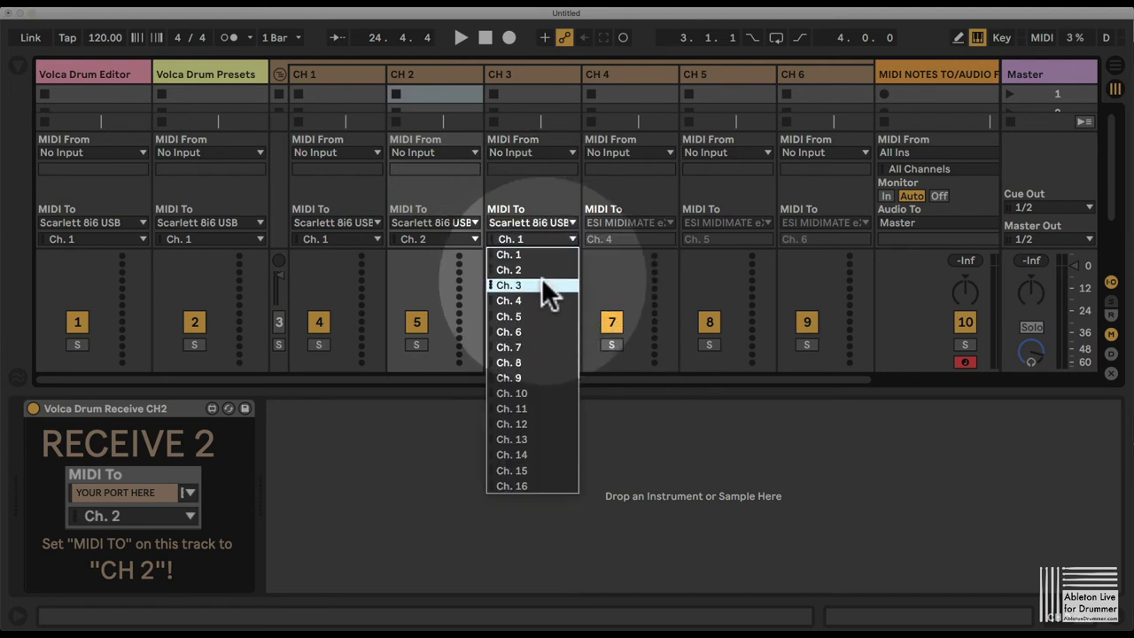
click(542, 280)
Route CH 4–CH 6 MIDI to Scarlett 8i6 USB on Ch. 4–6, then fold the group
click(629, 223)
click(634, 253)
click(635, 240)
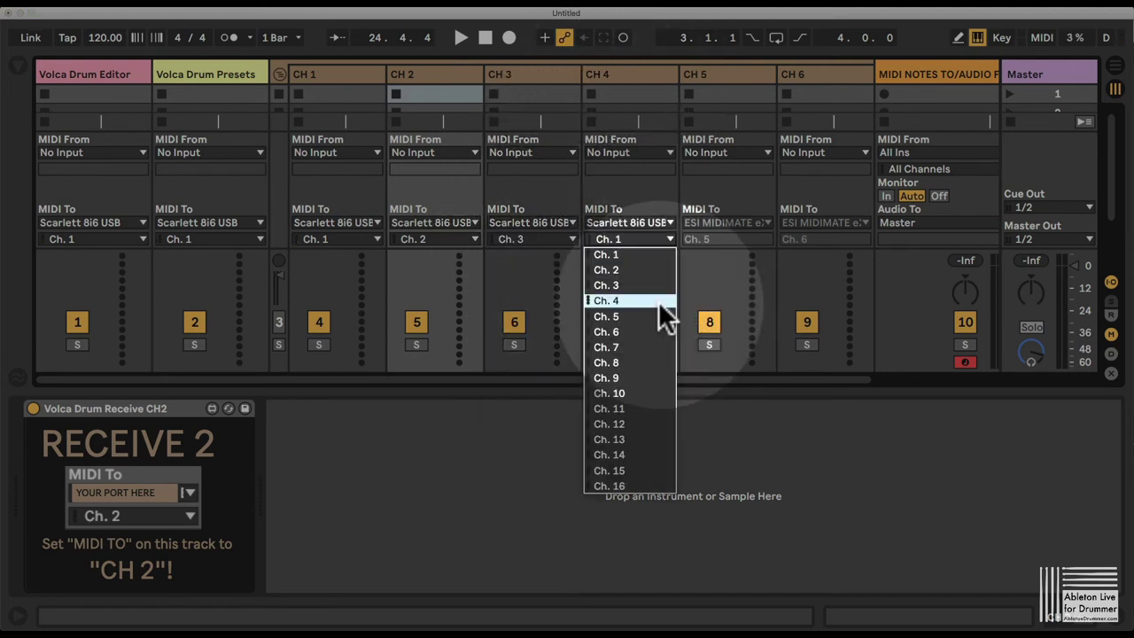
click(658, 301)
click(727, 223)
click(718, 250)
click(738, 236)
click(753, 317)
click(824, 223)
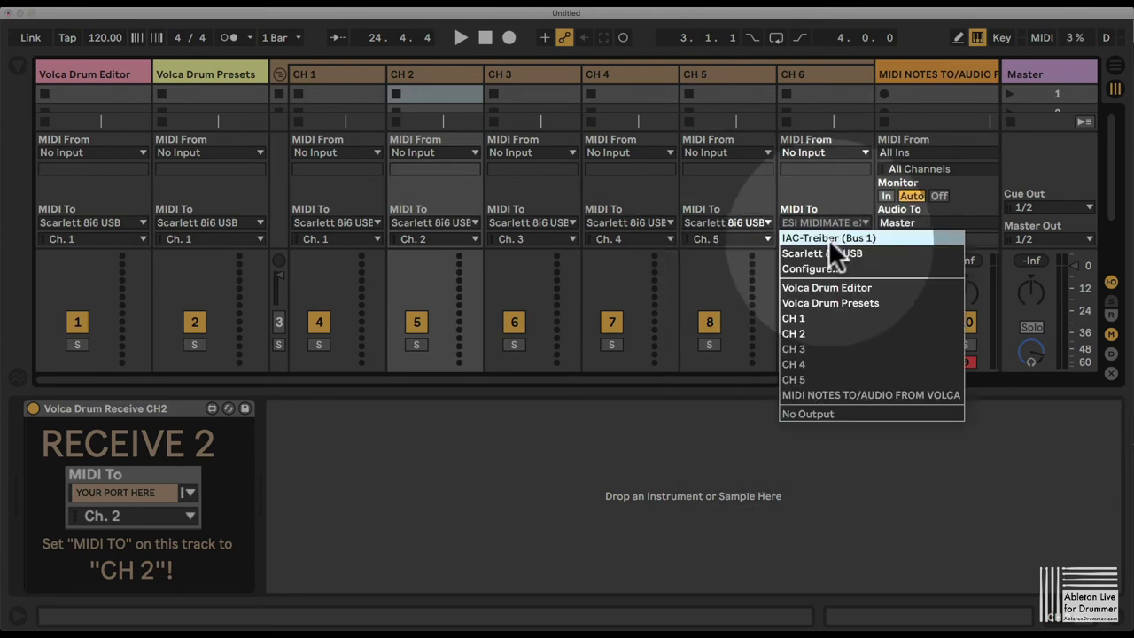
click(828, 252)
click(829, 236)
click(847, 332)
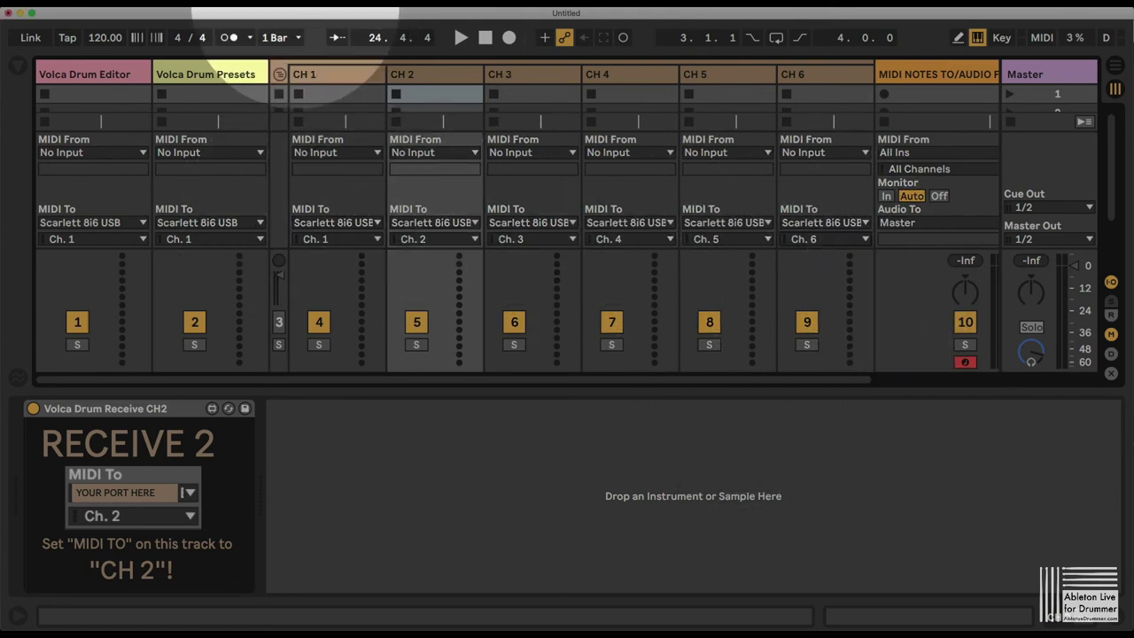
click(279, 71)
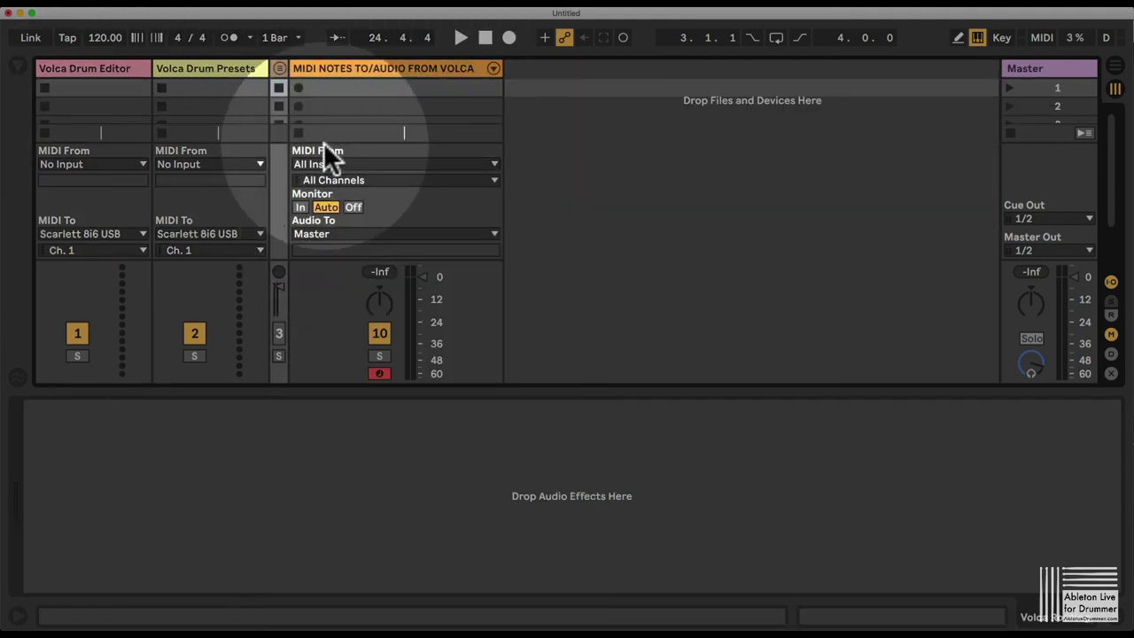
key(super+s)
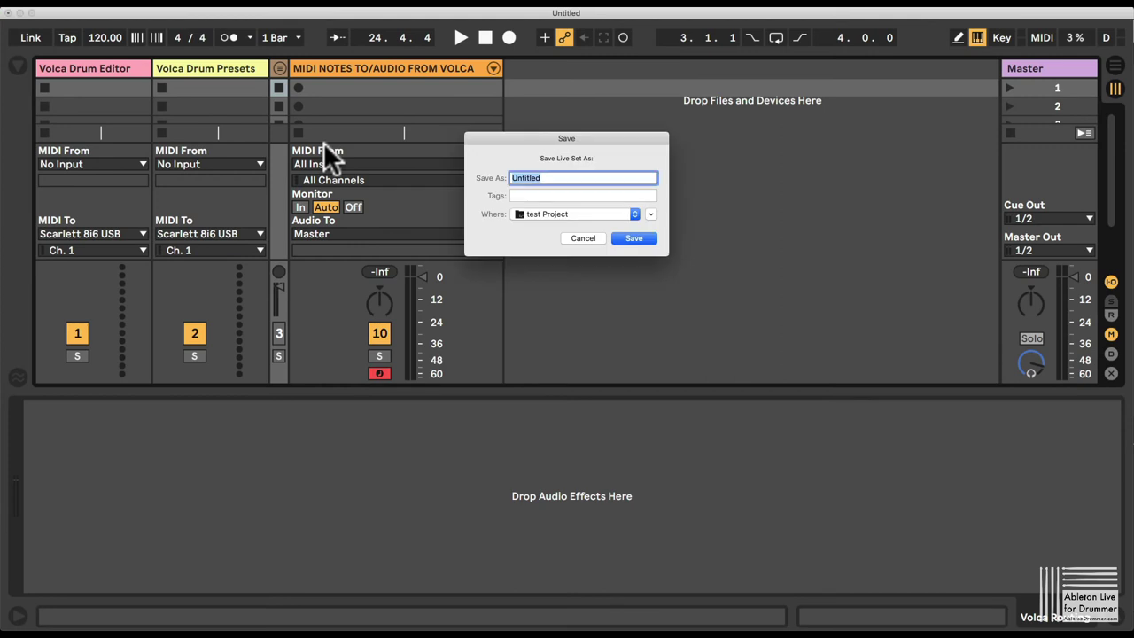
text(Routing Volca Templa)
click(583, 238)
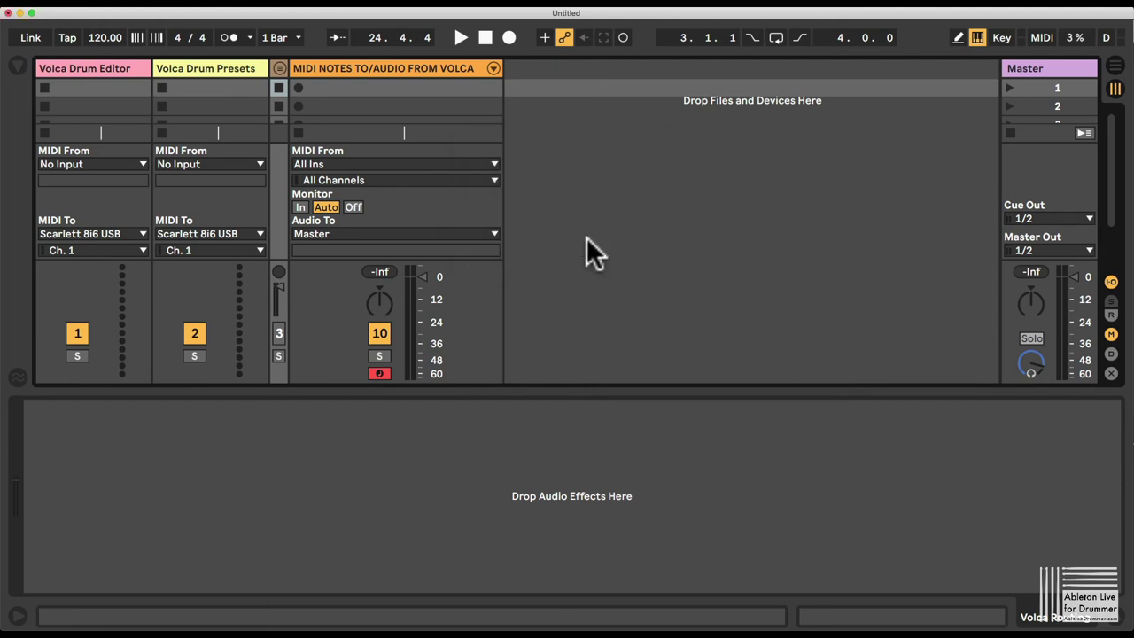
Show the browser, move Volca Drum Editor after Volca Drum Presets, and fold Presets narrow
click(18, 67)
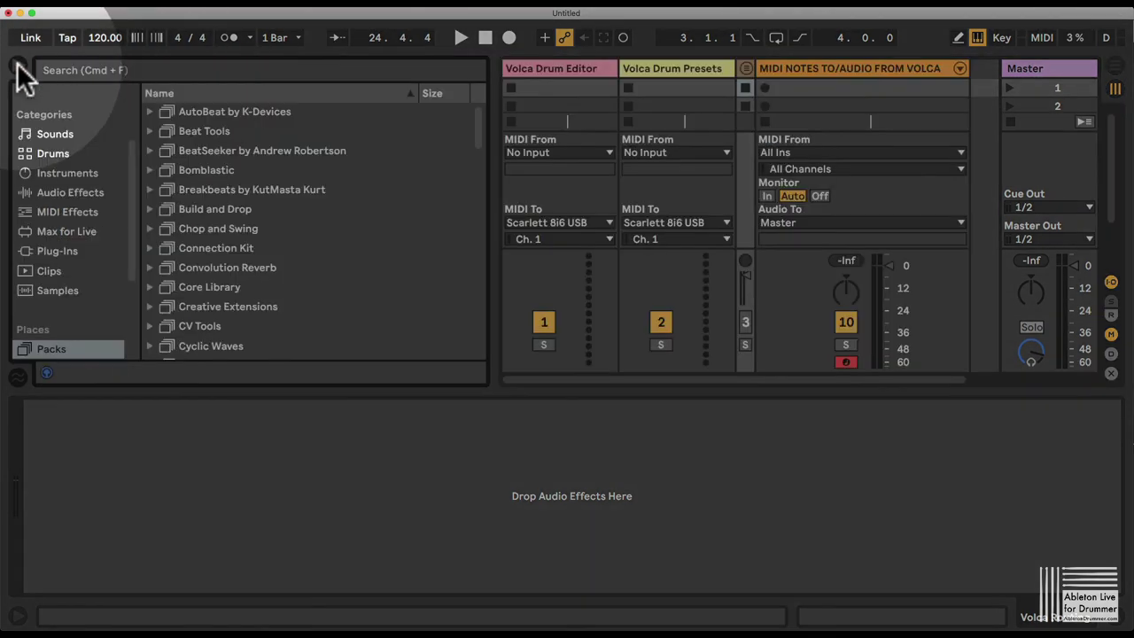
click(583, 68)
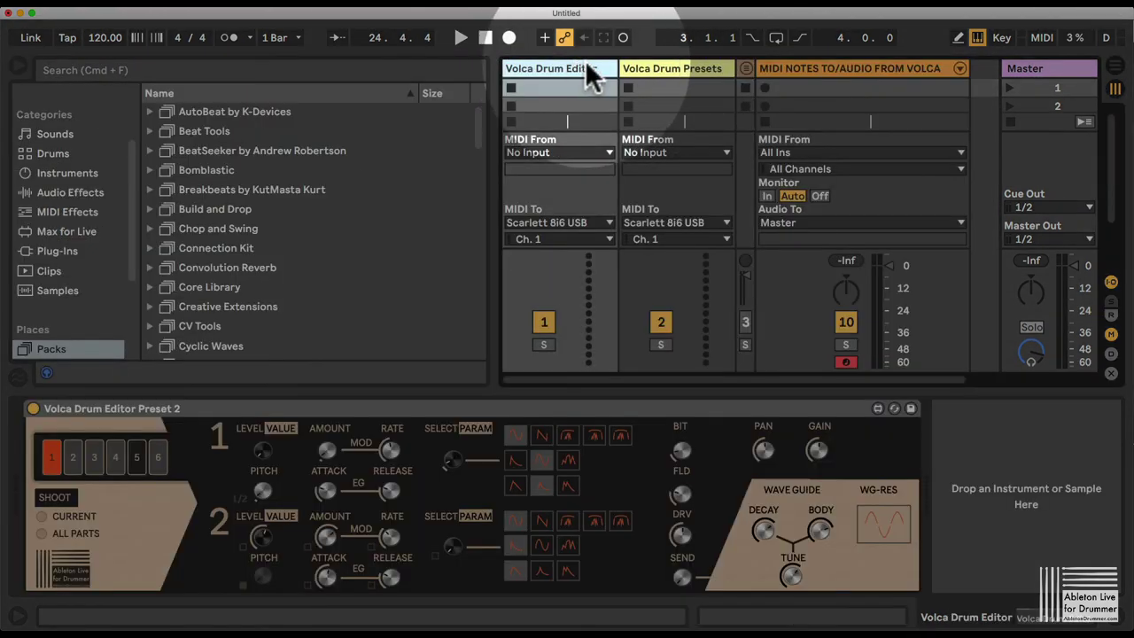
click(667, 67)
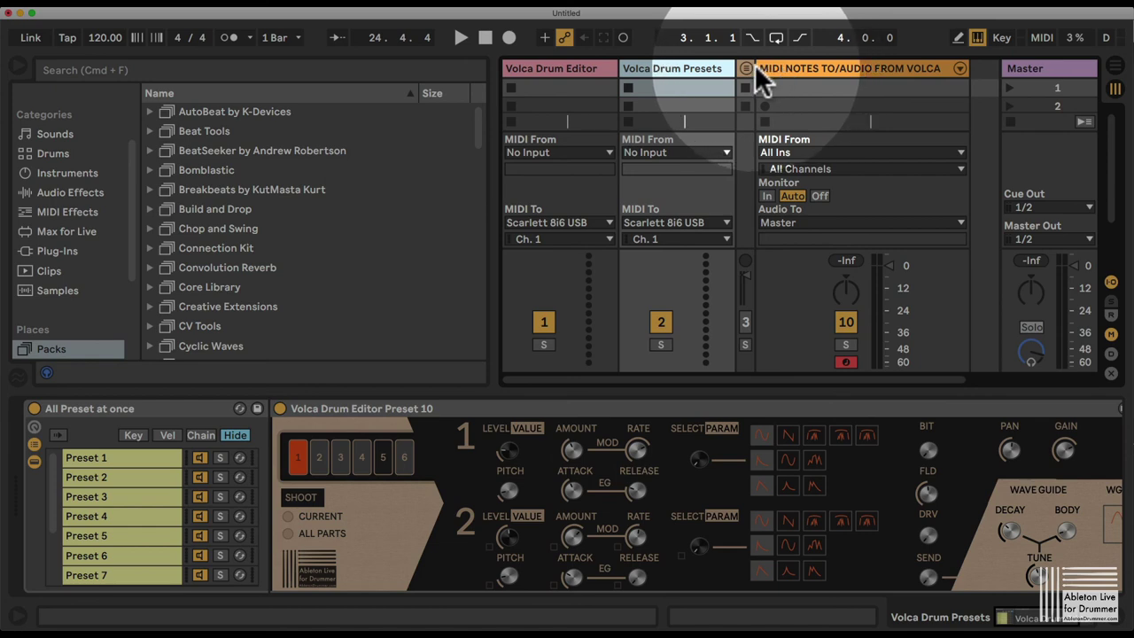
click(560, 67)
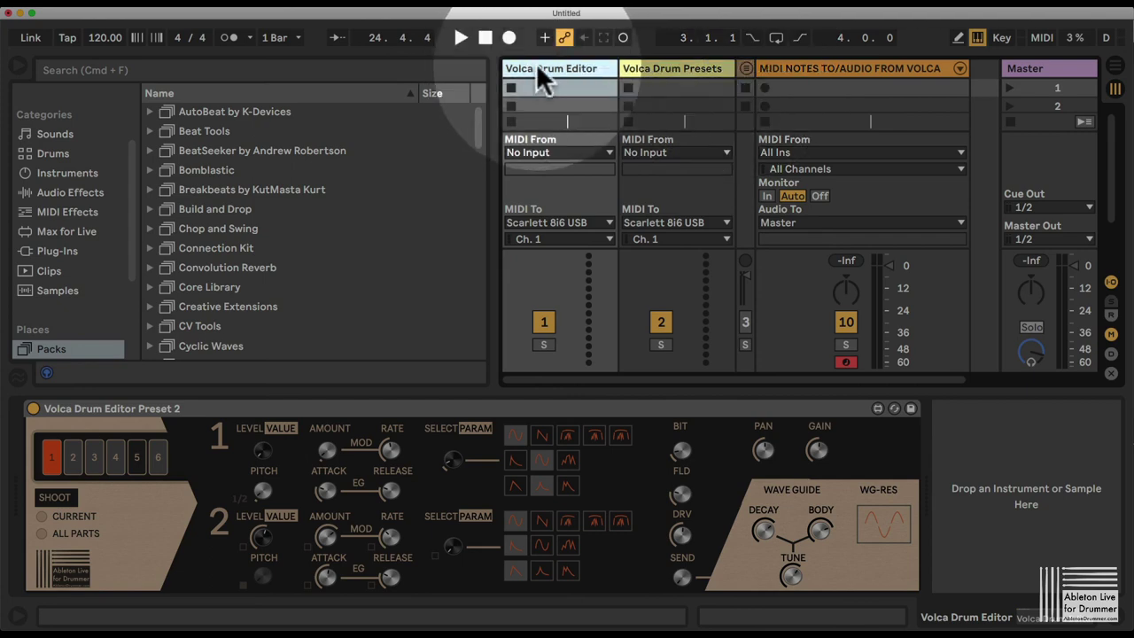
drag(536, 63, 711, 60)
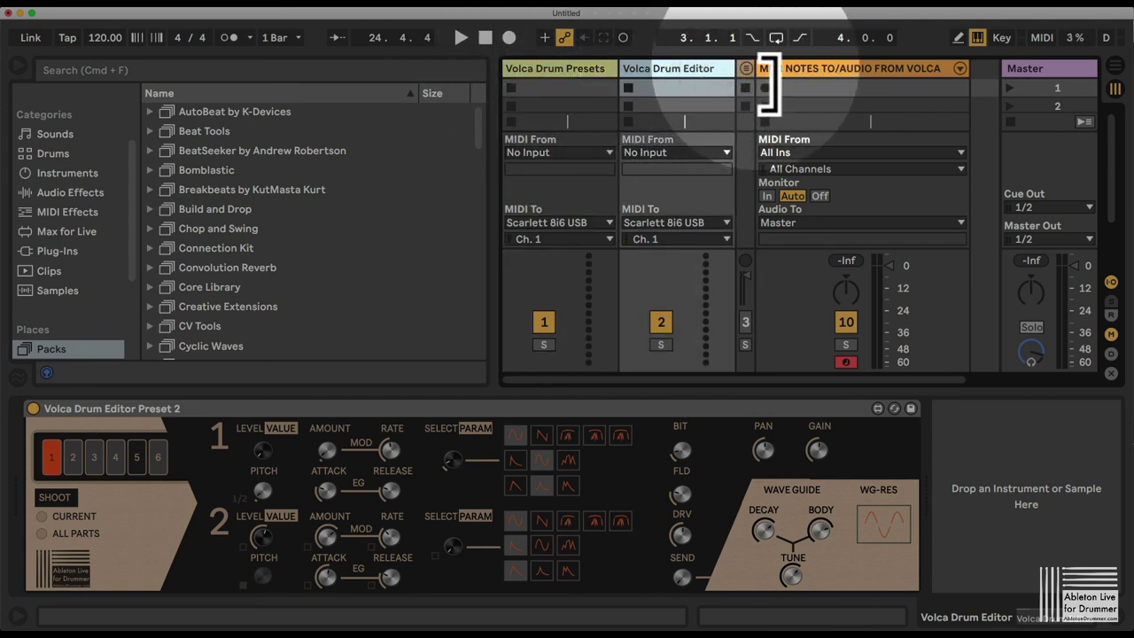
drag(628, 86, 519, 86)
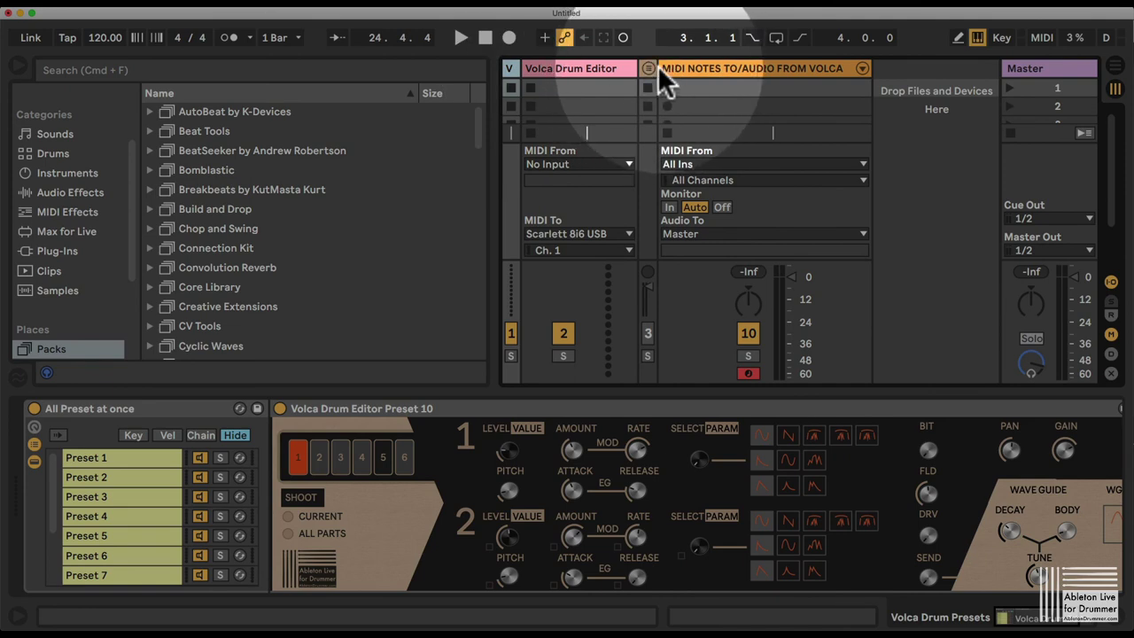
Group the Volca tracks with Cmd+G and name the group 'Routing Volca To Track'
drag(661, 66, 734, 65)
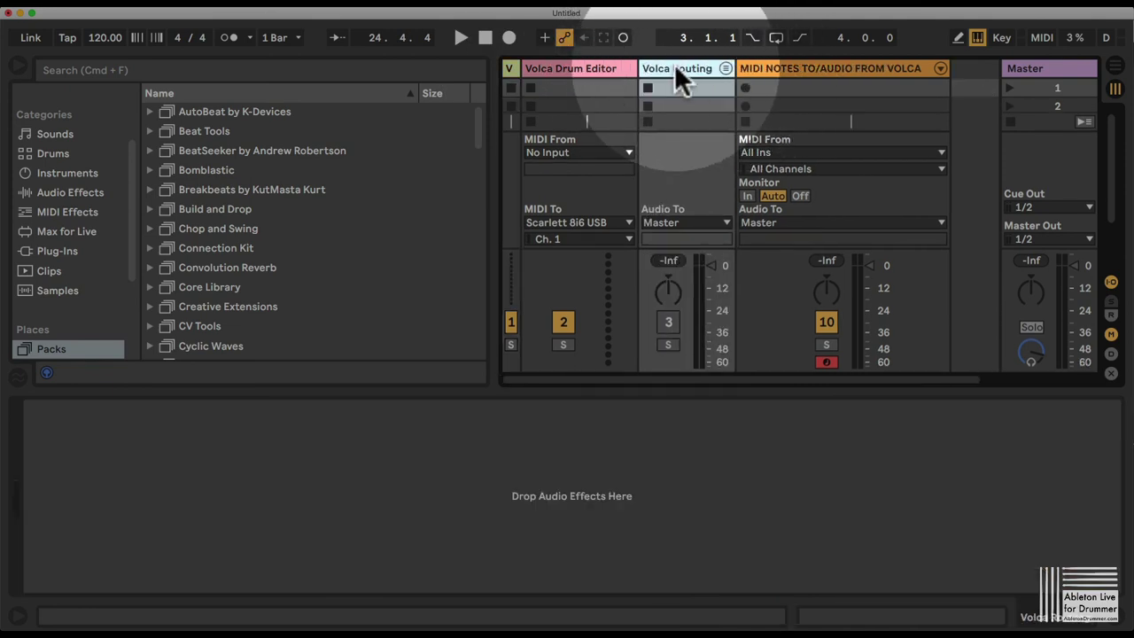
click(613, 70)
key(super+g)
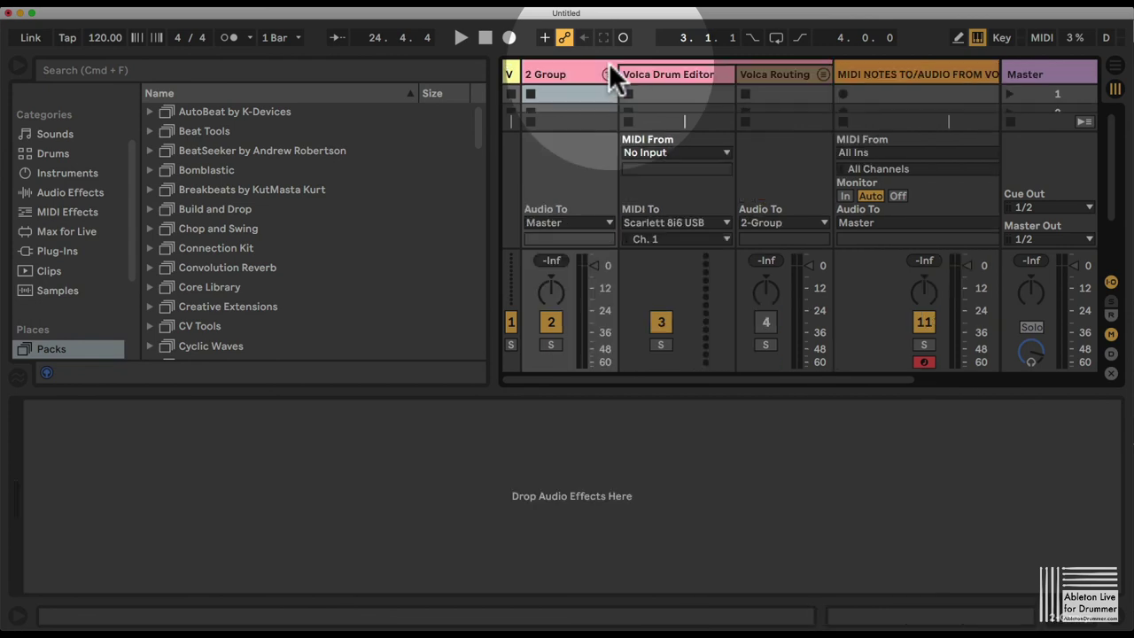
key(super+r)
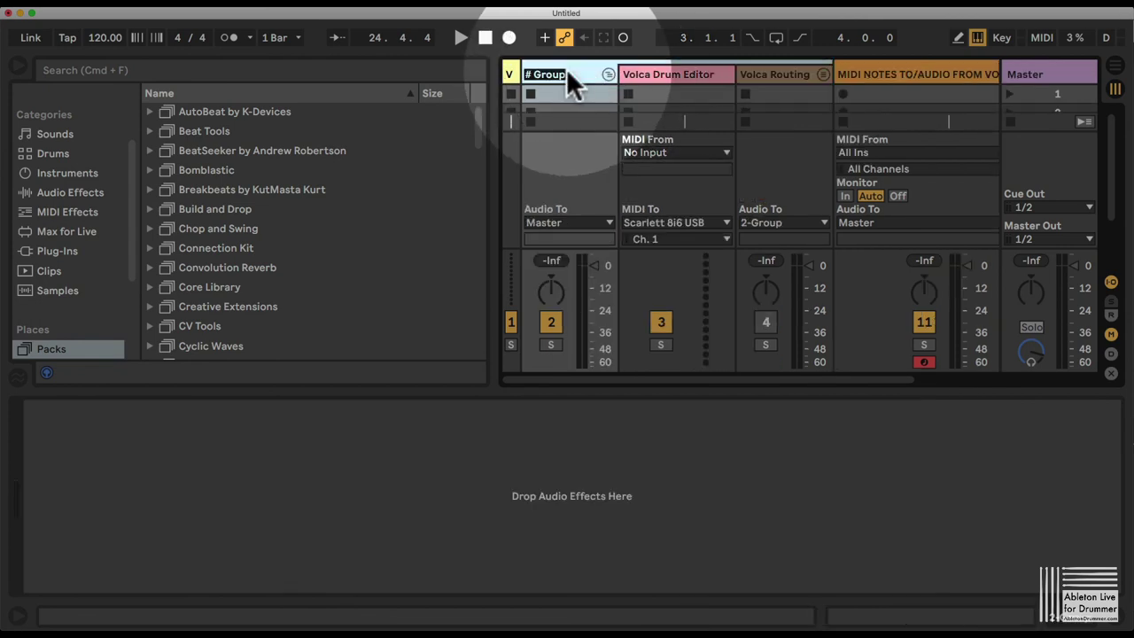
text(Routing Volca To Track)
key(Return)
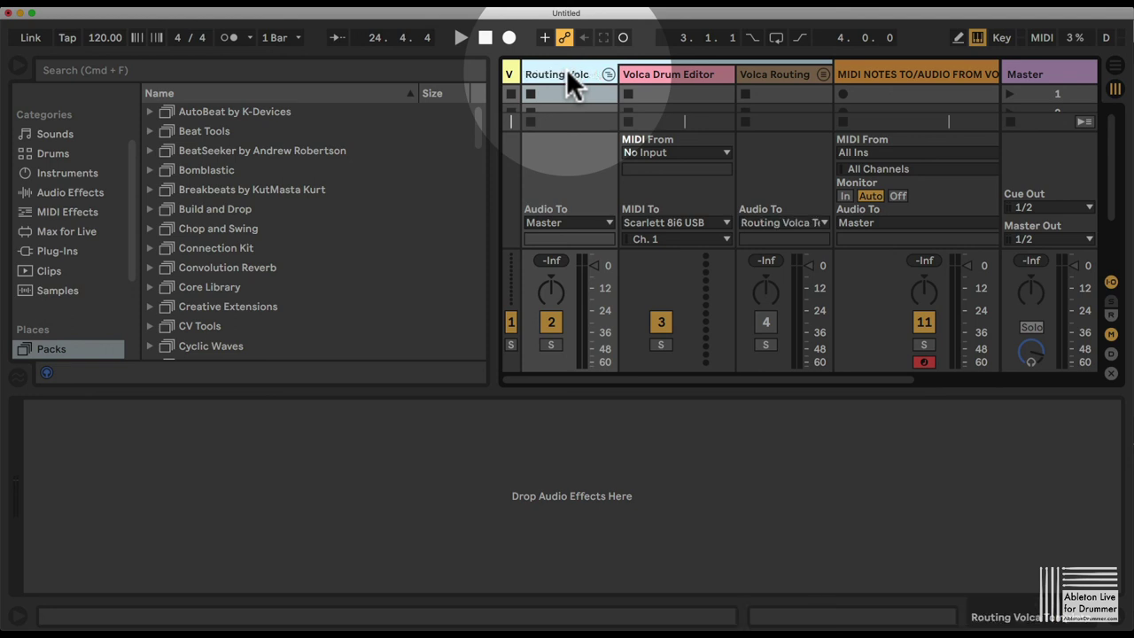
Drag the group into the User Library, saving it as Routing Volca Template.als
scroll(37, 324, down, 5)
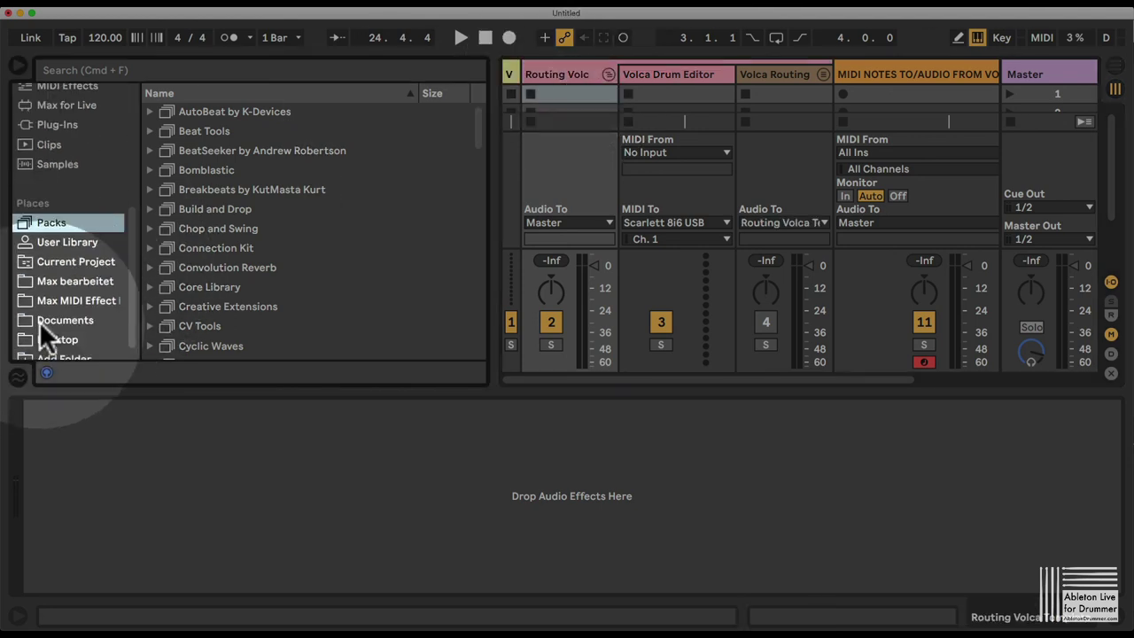
scroll(43, 328, down, 1)
click(52, 229)
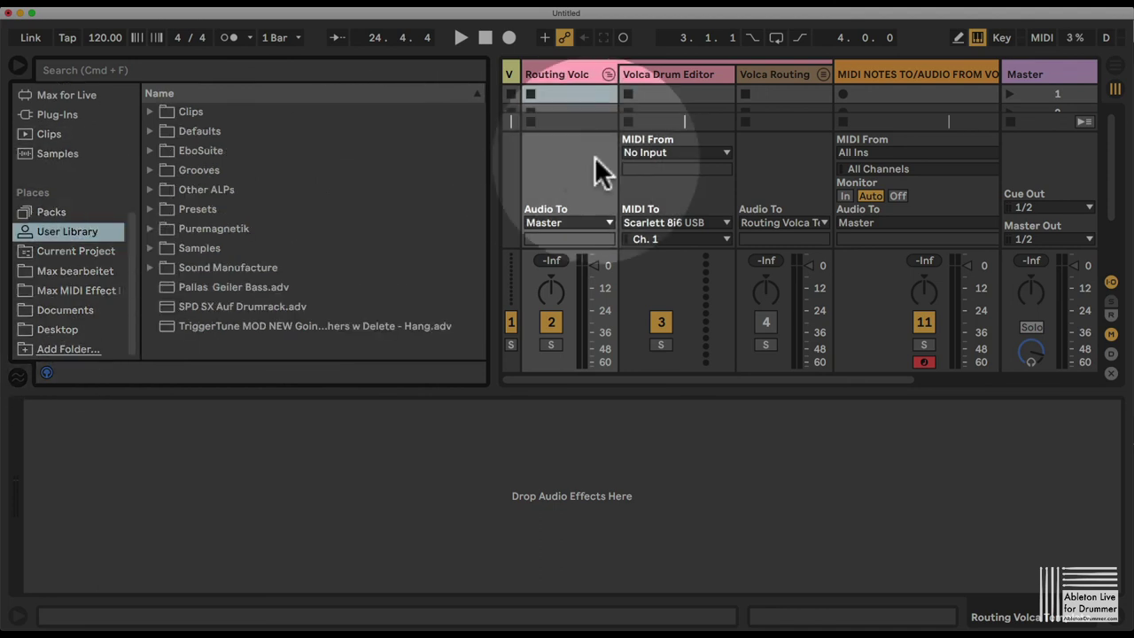
drag(569, 73, 288, 336)
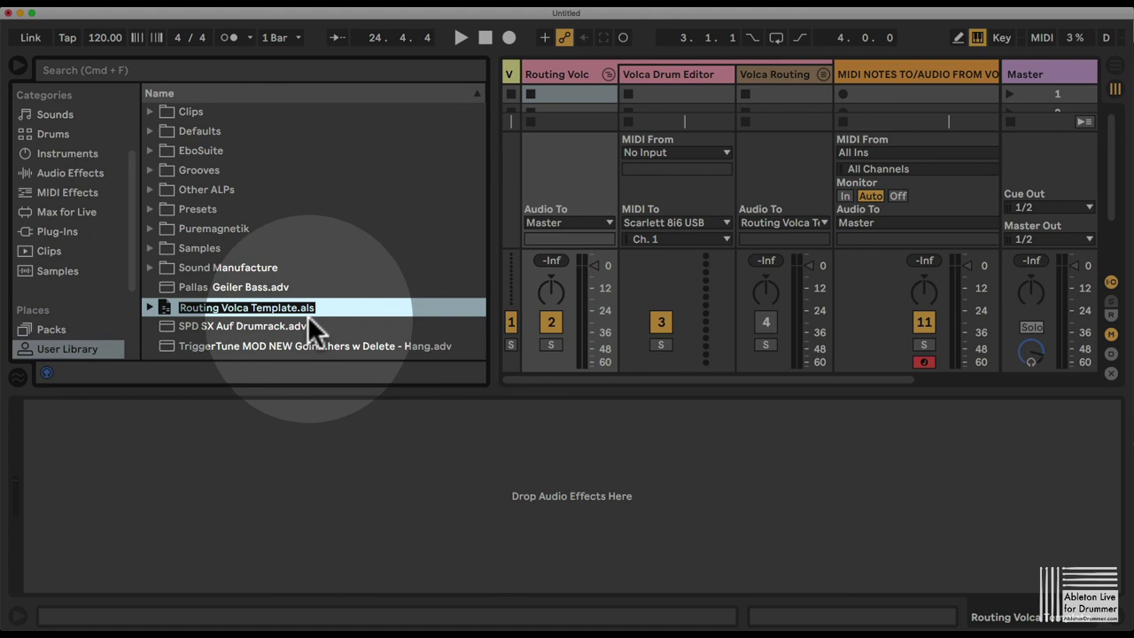
key(Return)
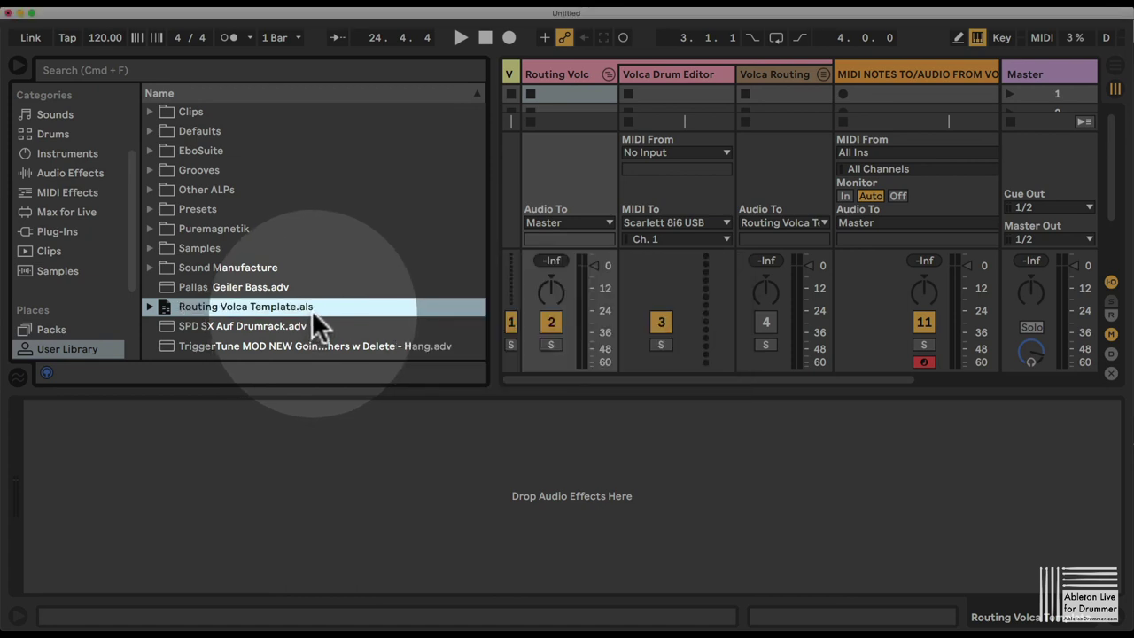